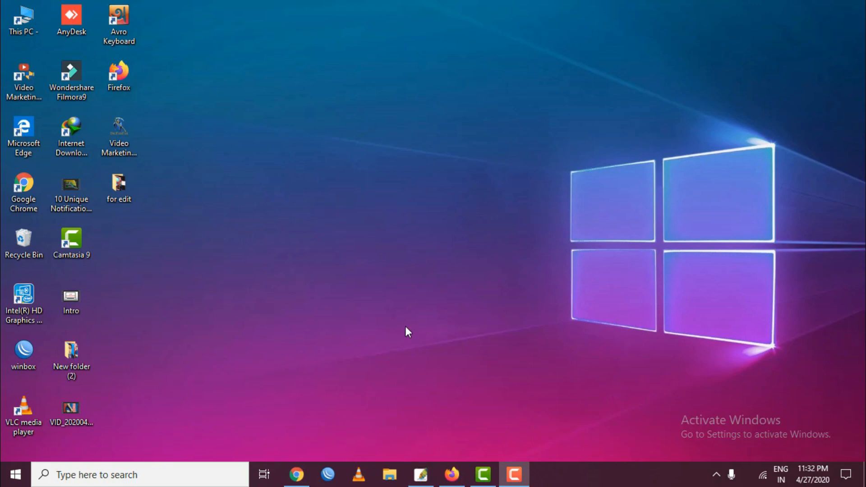
{"action": "left_click", "coordinate": [424, 475]}
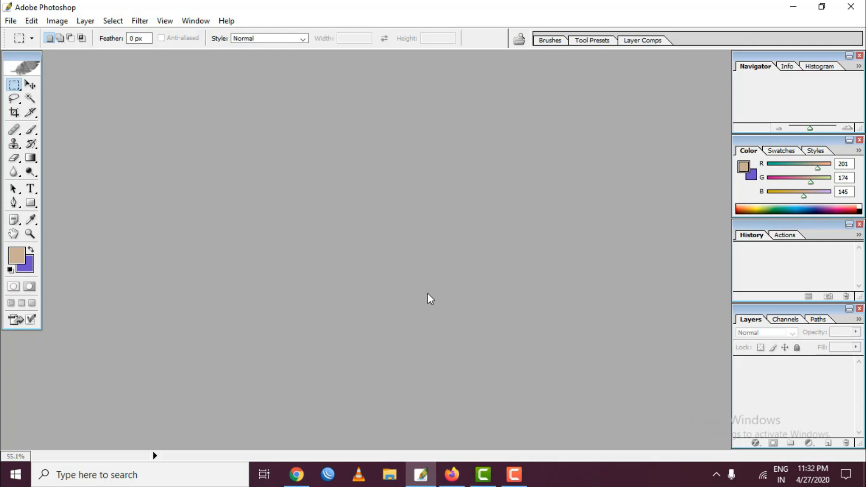
{"action": "left_click", "coordinate": [794, 7]}
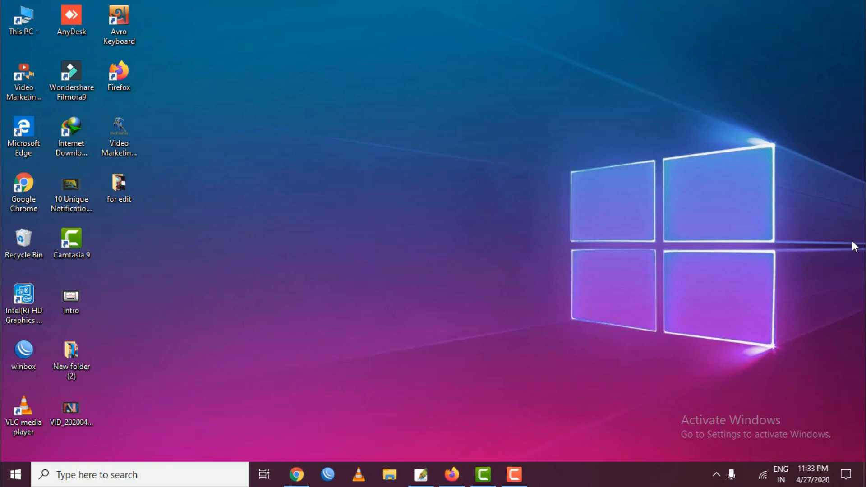
{"action": "right_click", "coordinate": [480, 182]}
{"action": "left_click", "coordinate": [474, 188]}
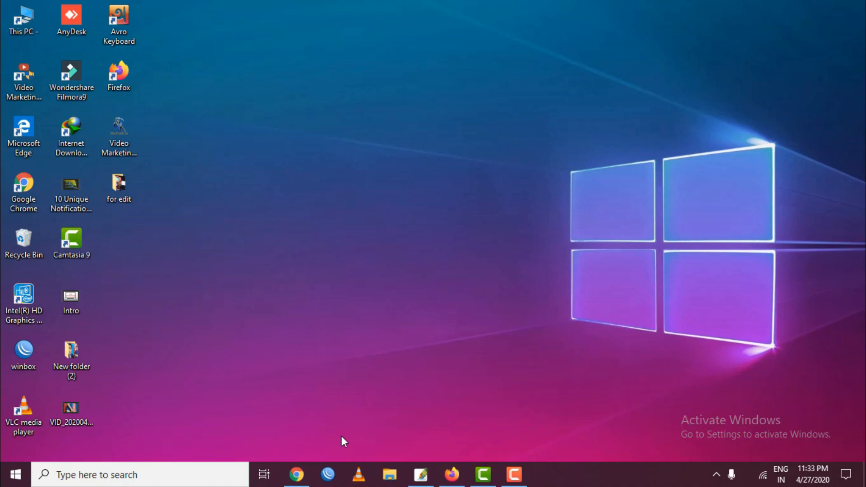
Step: Switch to Chrome and examine the It Concept YouTube channel's banner and uploaded videos
{"action": "left_click", "coordinate": [296, 474]}
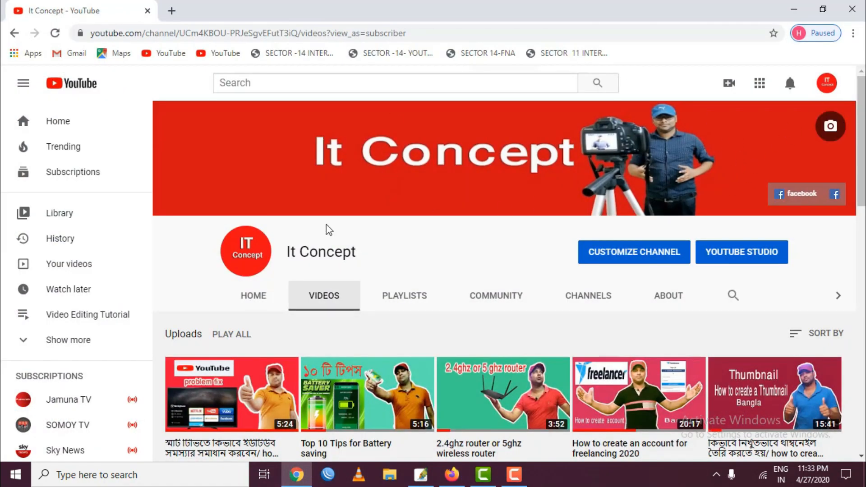
{"action": "scroll", "coordinate": [416, 304], "scroll_direction": "down", "scroll_amount": 8}
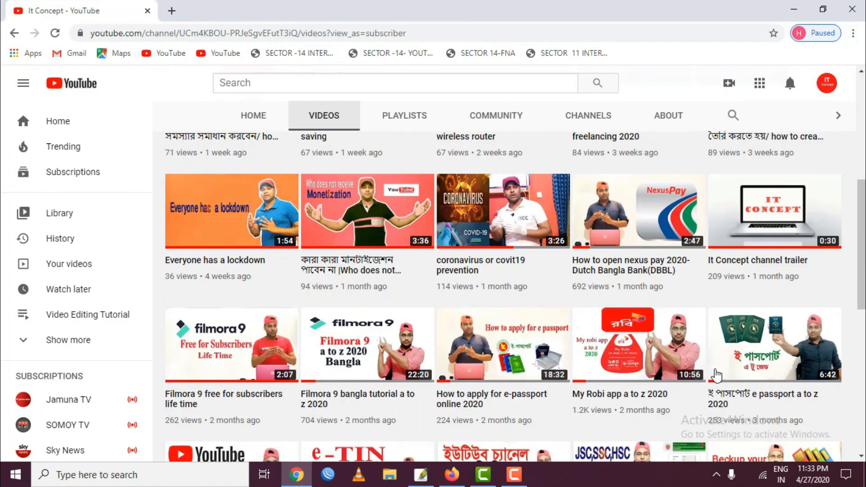
{"action": "scroll", "coordinate": [617, 362], "scroll_direction": "down", "scroll_amount": 5}
{"action": "scroll", "coordinate": [638, 358], "scroll_direction": "up", "scroll_amount": 15}
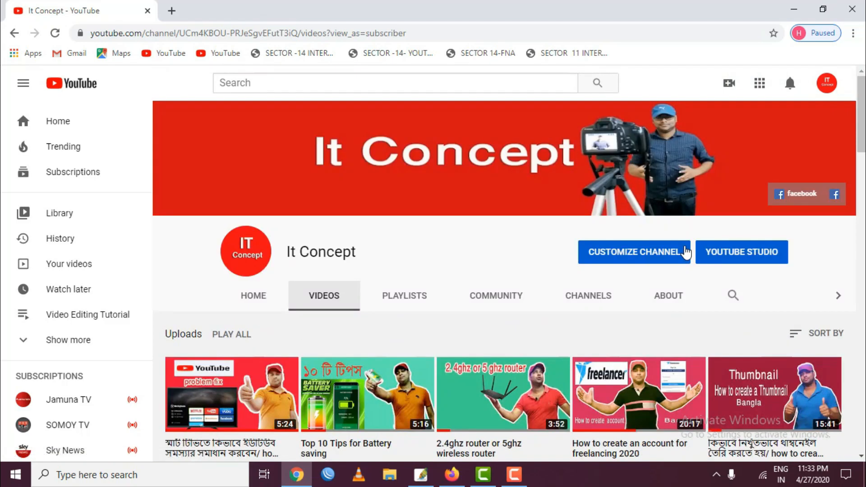
{"action": "scroll", "coordinate": [801, 392], "scroll_direction": "down", "scroll_amount": 1}
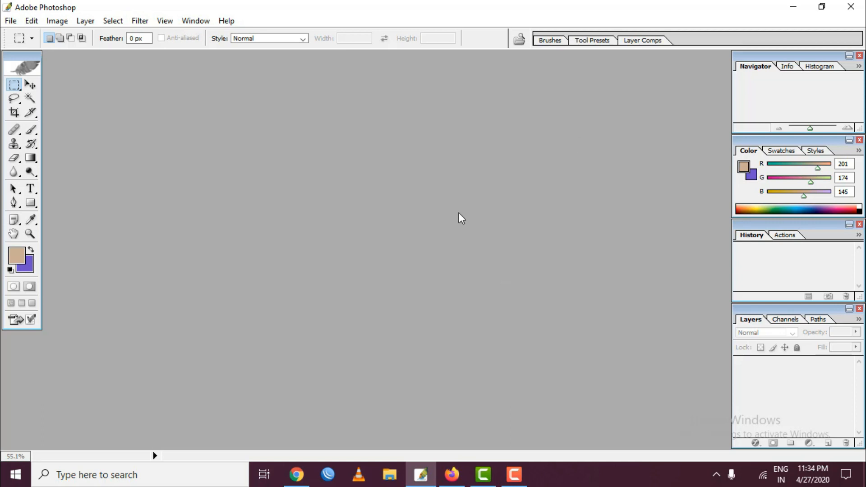
Step: Switch to Photoshop, open the Cover image from the "for edit" folder and maximize its document window
{"action": "double_click", "coordinate": [415, 237]}
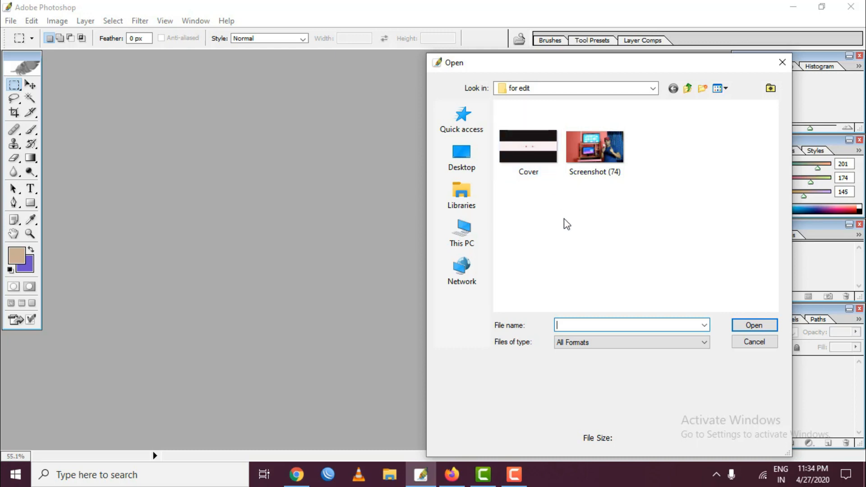
{"action": "double_click", "coordinate": [527, 165]}
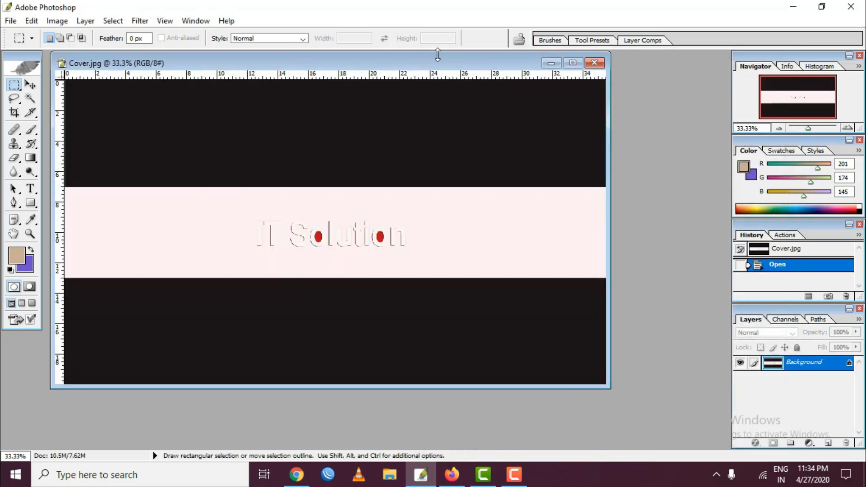
{"action": "left_click_drag", "start_coordinate": [455, 64], "coordinate": [477, 71]}
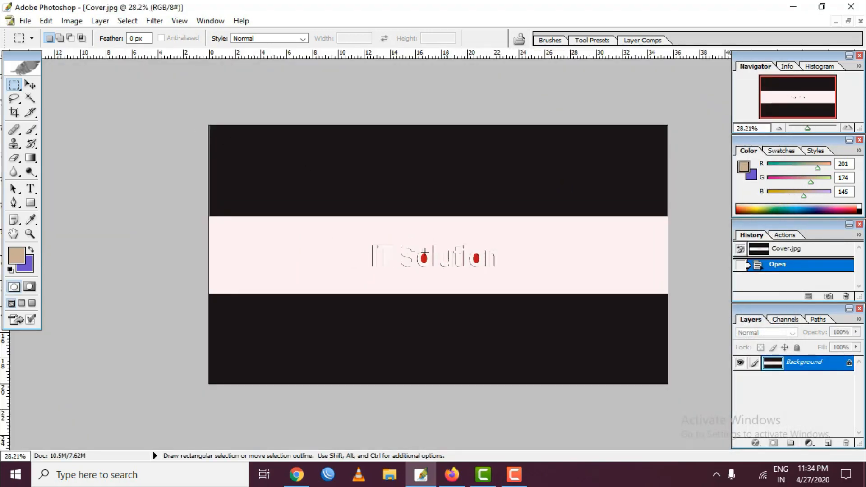
Step: Examine the cover template's light middle band, its IT Solution lettering and the black areas above and below
{"action": "scroll", "coordinate": [339, 256], "scroll_direction": "up", "scroll_amount": 2}
{"action": "scroll", "coordinate": [361, 239], "scroll_direction": "down", "scroll_amount": 2}
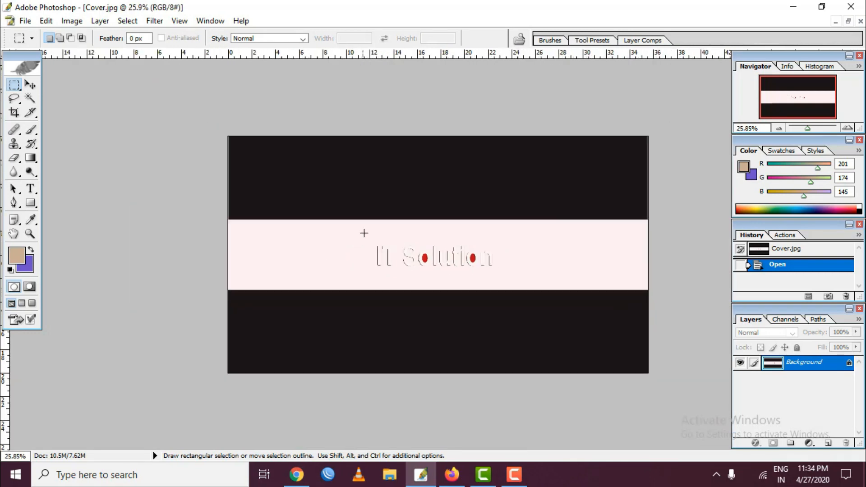
{"action": "scroll", "coordinate": [365, 231], "scroll_direction": "up", "scroll_amount": 1}
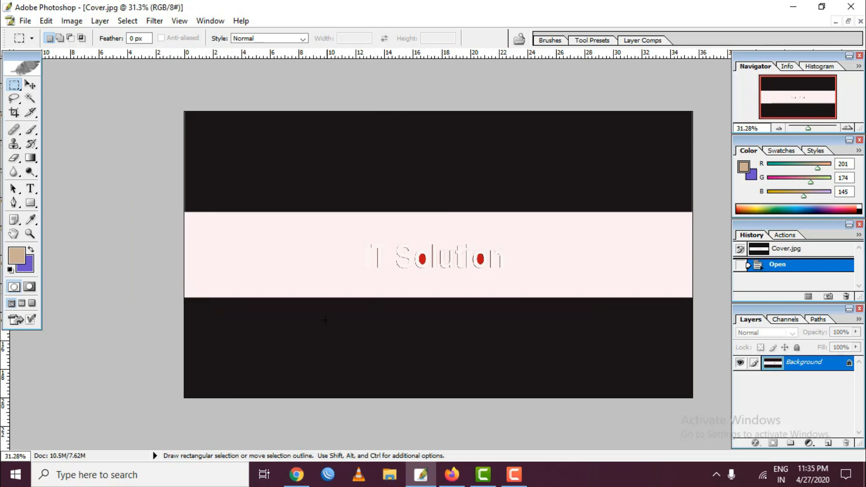
{"action": "scroll", "coordinate": [294, 257], "scroll_direction": "up", "scroll_amount": 2}
{"action": "scroll", "coordinate": [328, 259], "scroll_direction": "down", "scroll_amount": 3}
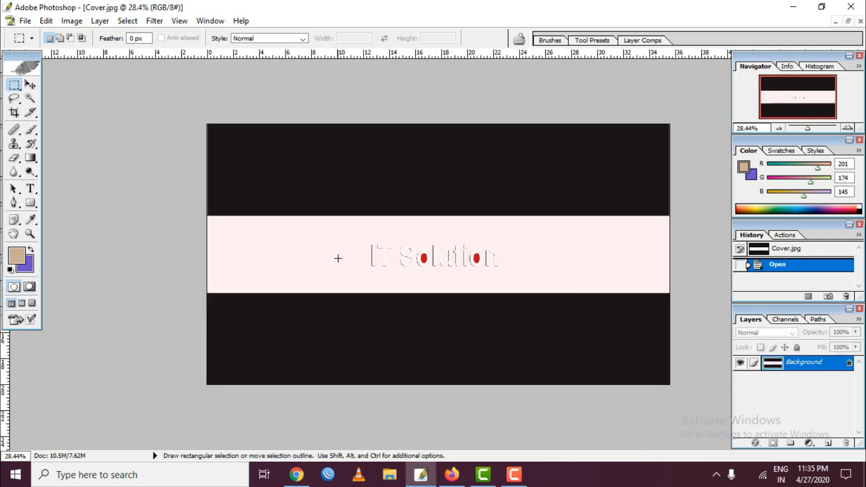
{"action": "scroll", "coordinate": [338, 258], "scroll_direction": "up", "scroll_amount": 3}
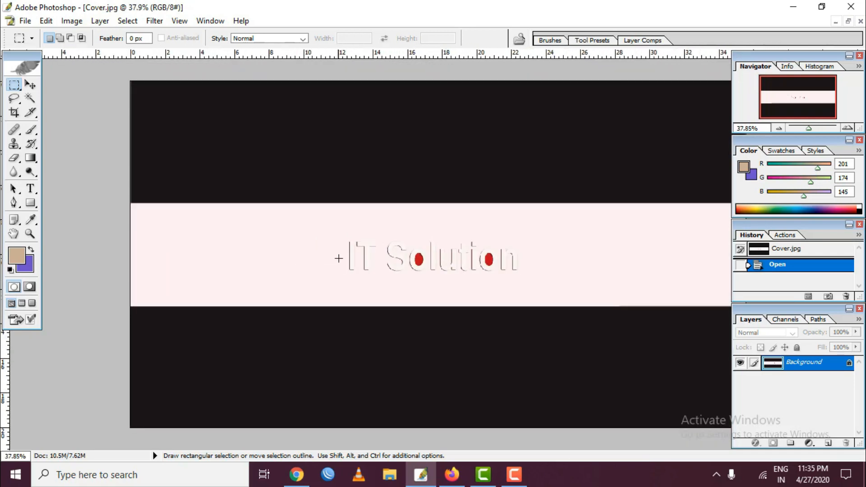
{"action": "scroll", "coordinate": [339, 259], "scroll_direction": "down", "scroll_amount": 3}
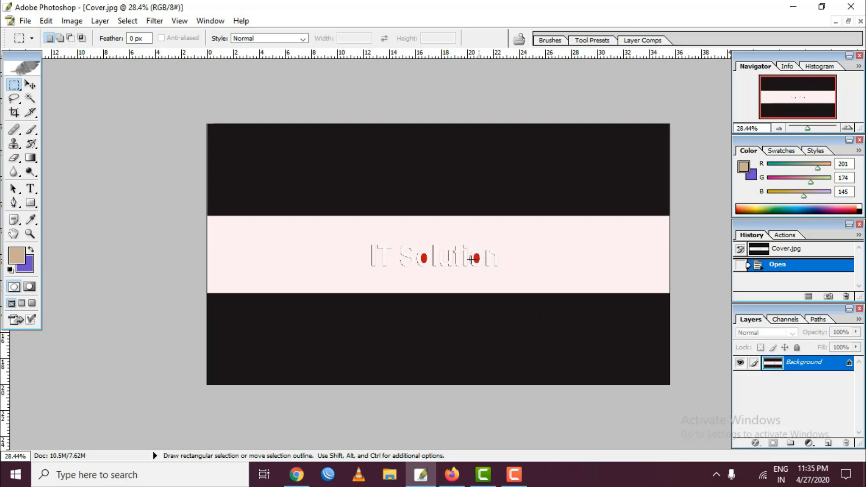
{"action": "scroll", "coordinate": [472, 260], "scroll_direction": "up", "scroll_amount": 1}
{"action": "scroll", "coordinate": [412, 224], "scroll_direction": "down", "scroll_amount": 3}
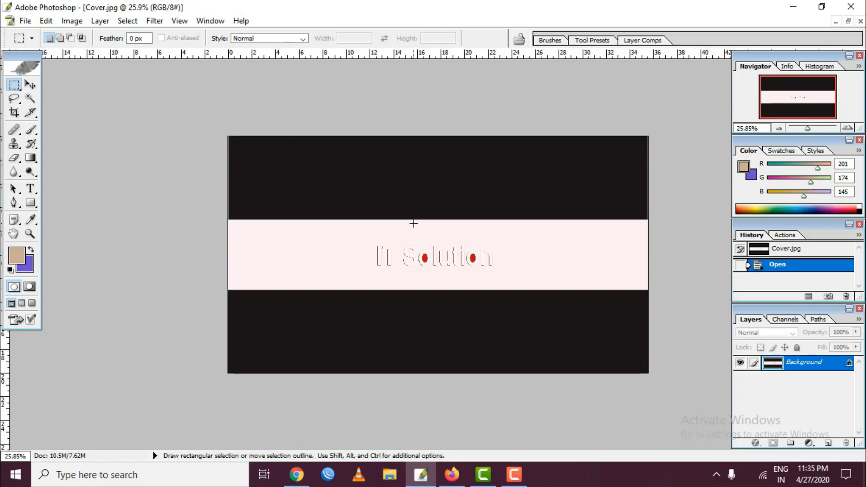
{"action": "scroll", "coordinate": [453, 255], "scroll_direction": "up", "scroll_amount": 1}
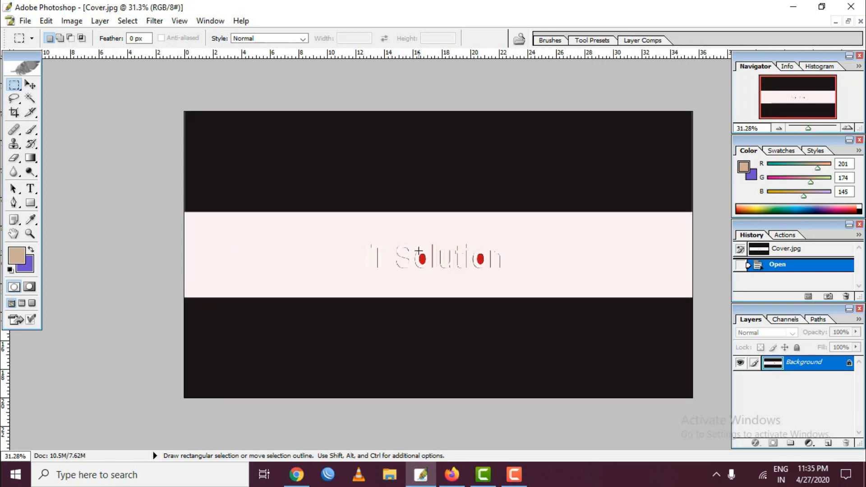
{"action": "scroll", "coordinate": [424, 246], "scroll_direction": "down", "scroll_amount": 2}
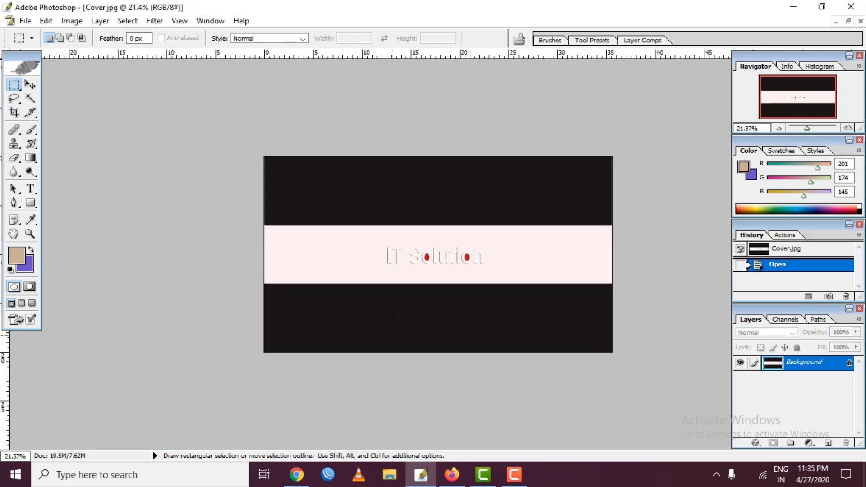
{"action": "scroll", "coordinate": [394, 312], "scroll_direction": "up", "scroll_amount": 1}
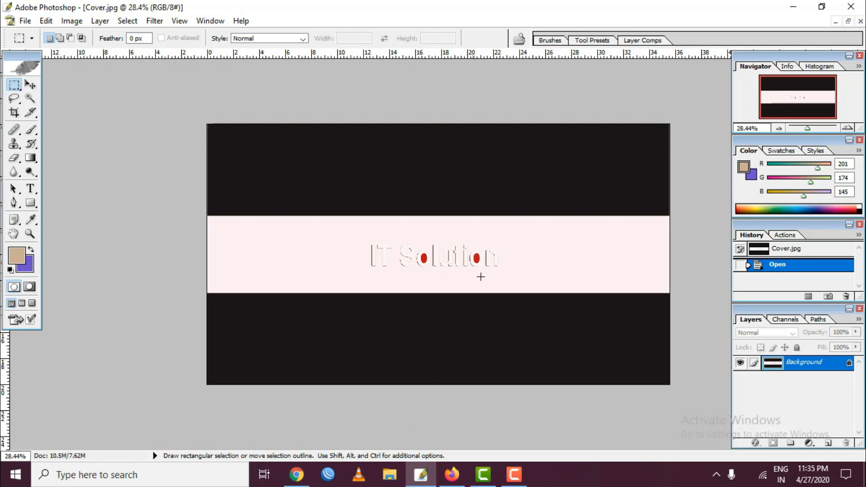
{"action": "scroll", "coordinate": [255, 312], "scroll_direction": "up", "scroll_amount": 3}
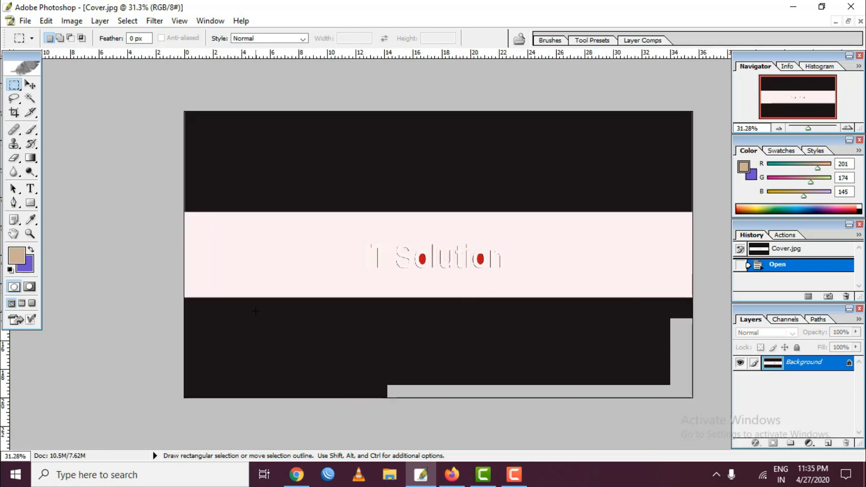
{"action": "scroll", "coordinate": [255, 312], "scroll_direction": "down", "scroll_amount": 3}
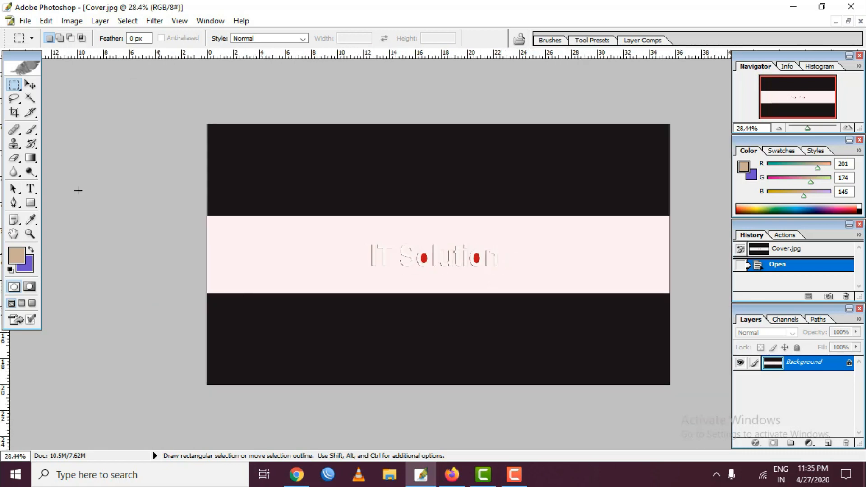
Step: Set the background color to a bright red with hue 350, saturation 98% and brightness 96%
{"action": "left_click", "coordinate": [30, 268]}
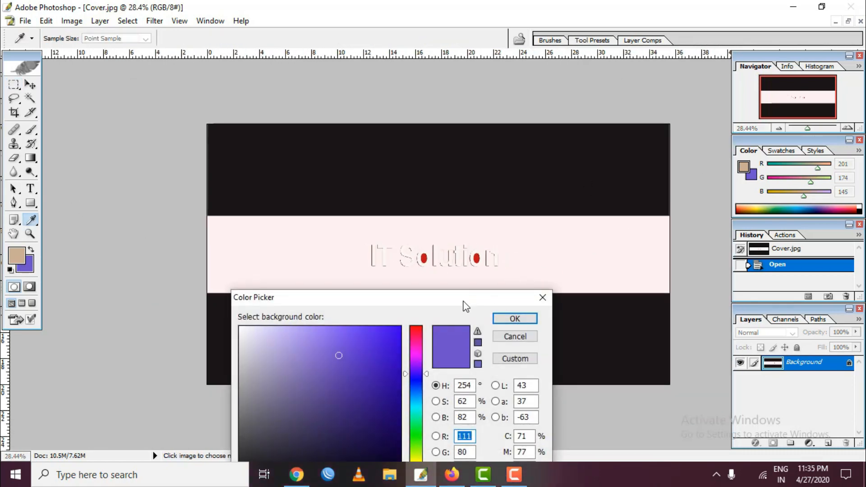
{"action": "left_click", "coordinate": [542, 298]}
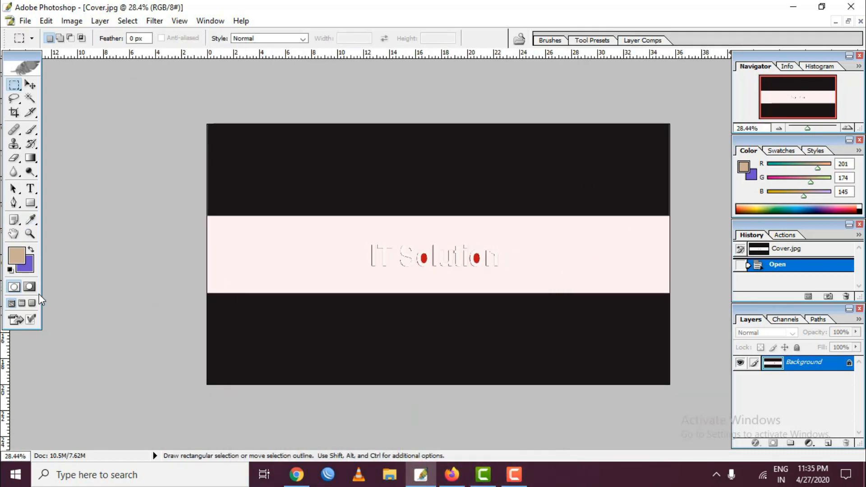
{"action": "left_click", "coordinate": [30, 266]}
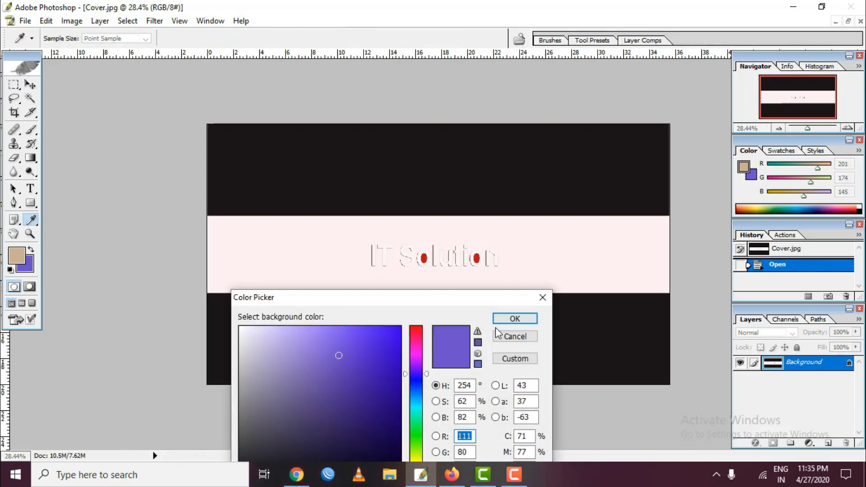
{"action": "left_click_drag", "start_coordinate": [447, 305], "coordinate": [652, 317]}
{"action": "left_click", "coordinate": [599, 262]}
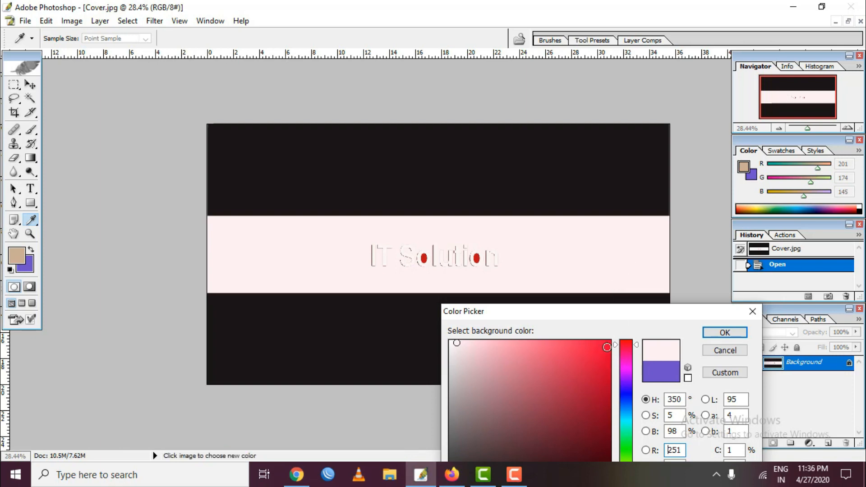
{"action": "left_click", "coordinate": [607, 347]}
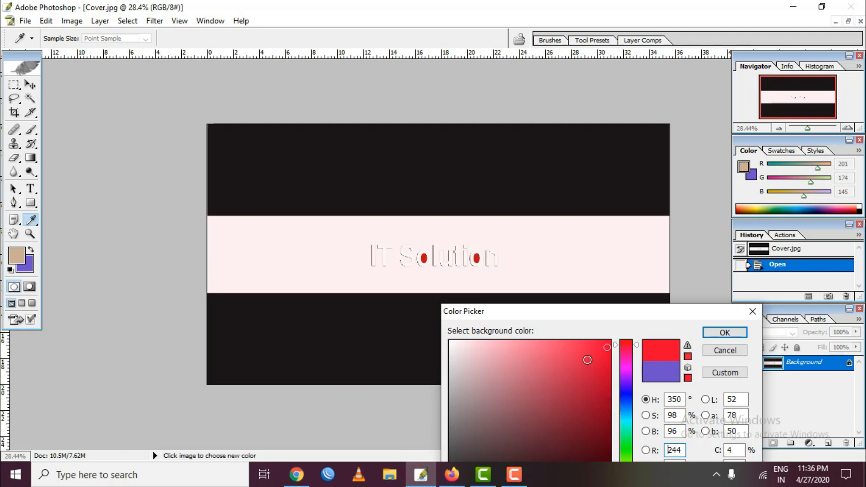
{"action": "left_click", "coordinate": [722, 334]}
{"action": "key", "text": "m"}
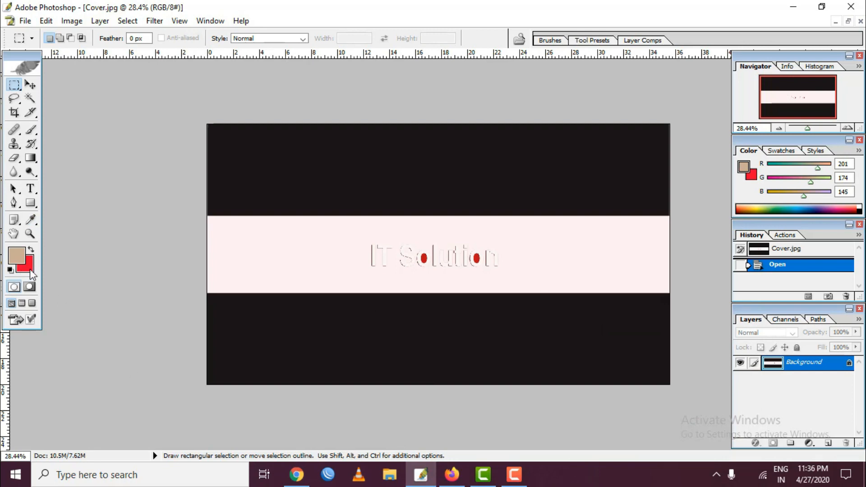
Step: Select the light pink middle band with the Magic Wand, clear it to the red background color and deselect
{"action": "left_click", "coordinate": [30, 99]}
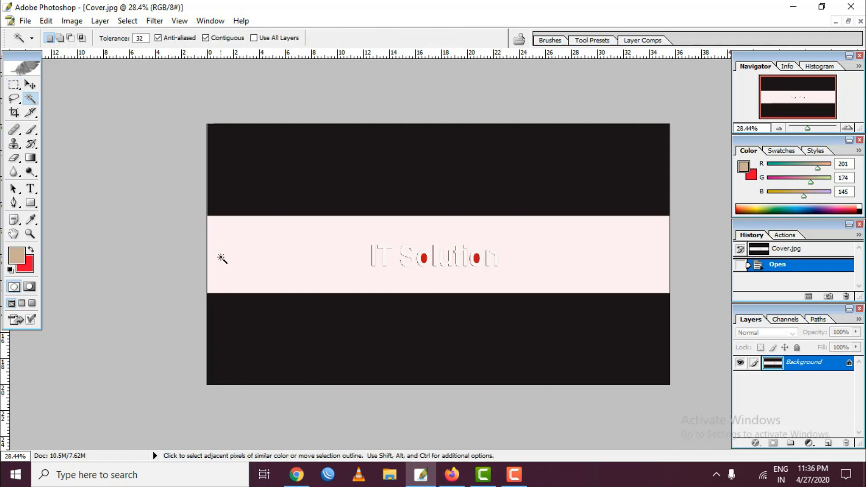
{"action": "left_click", "coordinate": [296, 243]}
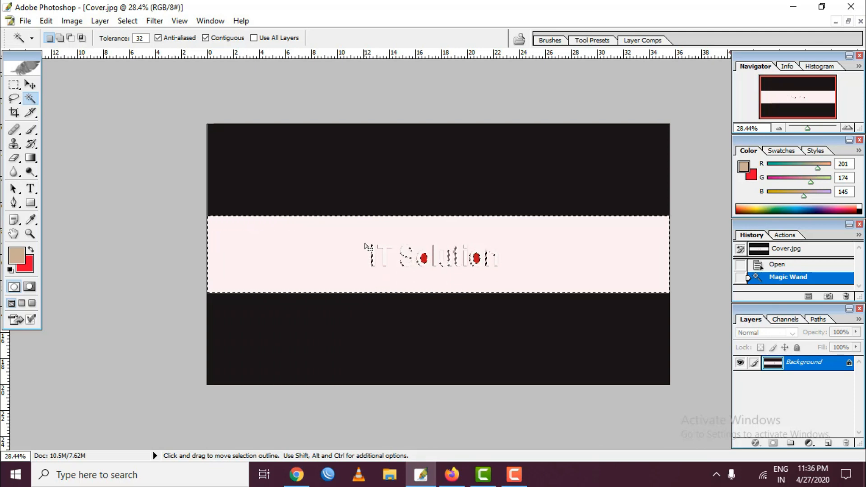
{"action": "key", "text": "Delete"}
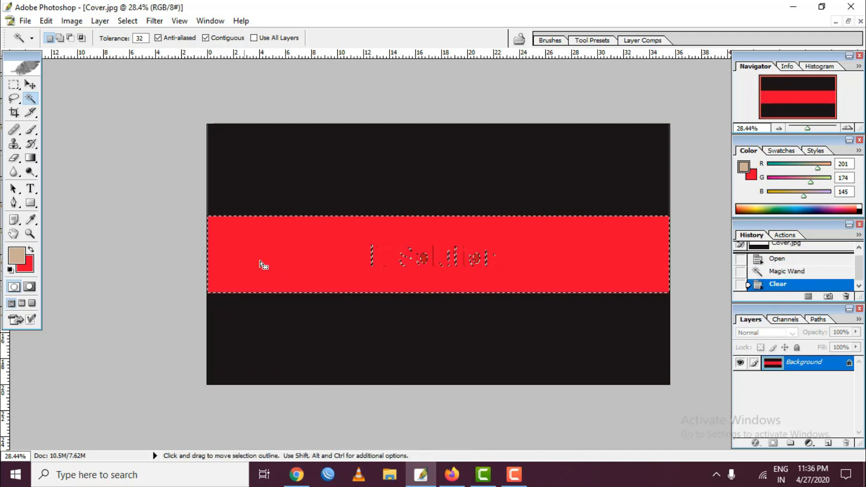
{"action": "scroll", "coordinate": [335, 279], "scroll_direction": "up", "scroll_amount": 4}
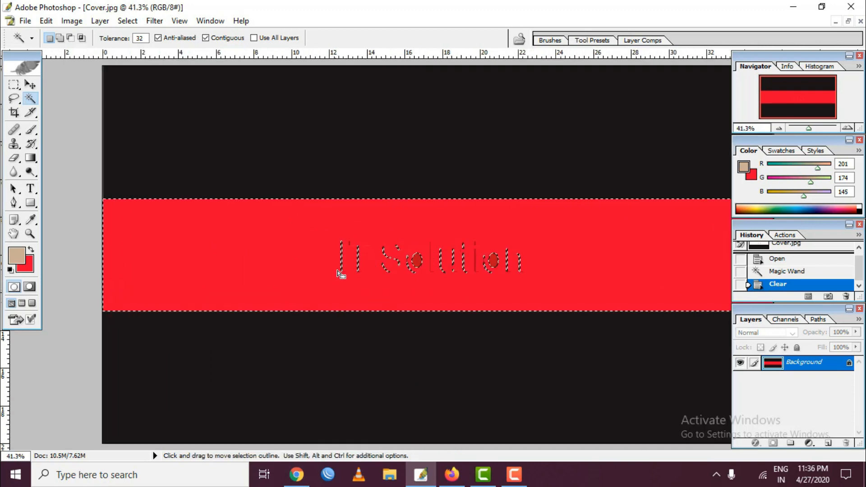
{"action": "scroll", "coordinate": [341, 274], "scroll_direction": "down", "scroll_amount": 4}
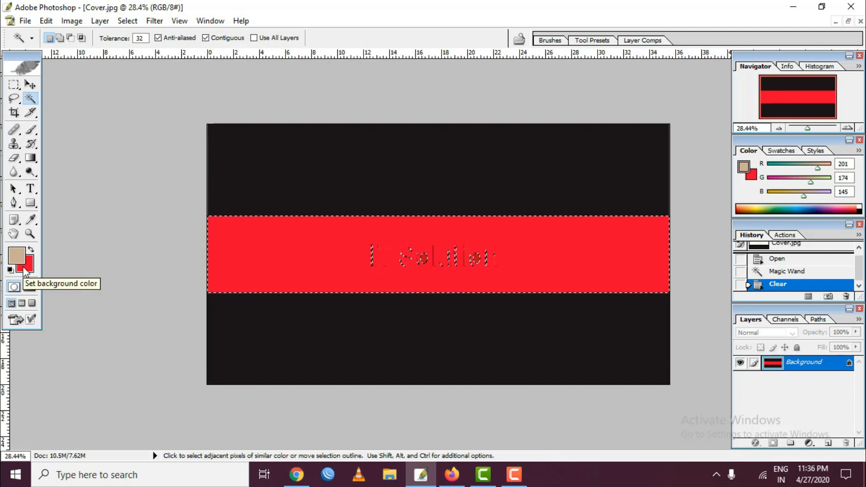
{"action": "scroll", "coordinate": [284, 265], "scroll_direction": "up", "scroll_amount": 2}
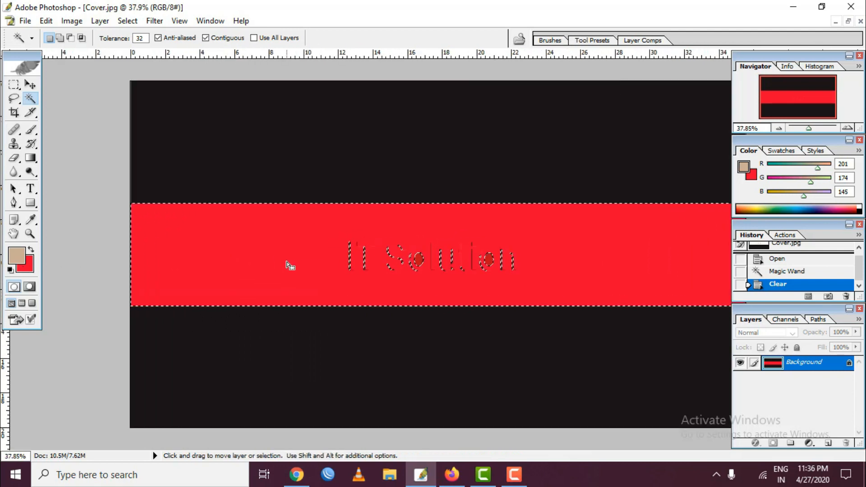
{"action": "key", "text": "ctrl+d"}
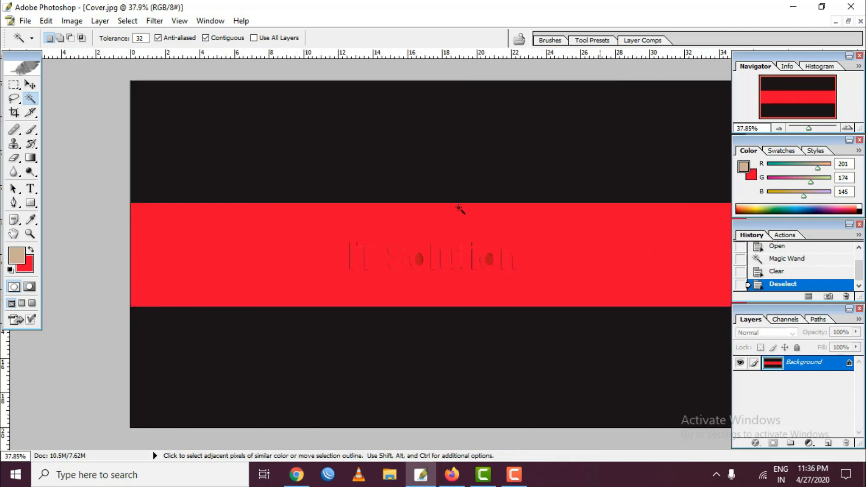
Step: Erase the remaining traces of the IT Solution lettering from the red middle band to the background color
{"action": "left_click", "coordinate": [15, 158]}
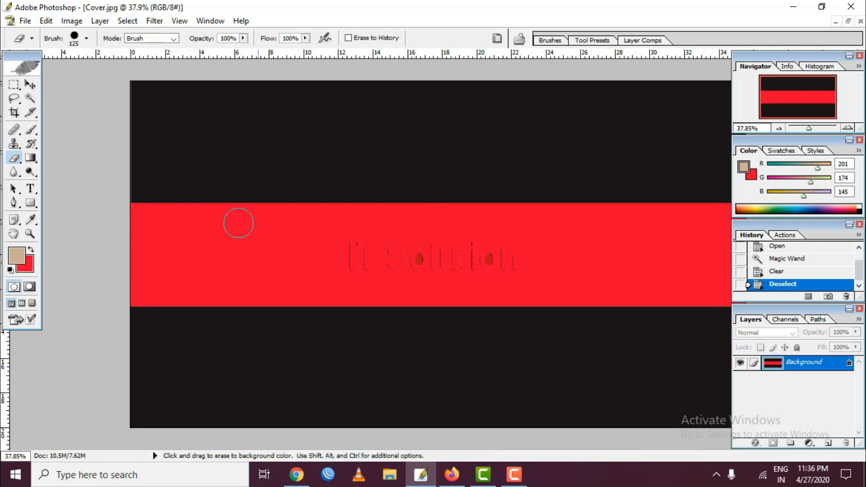
{"action": "mouse_move", "coordinate": [345, 248]}
{"action": "left_mouse_down"}
{"action": "mouse_move", "coordinate": [368, 250]}
{"action": "mouse_move", "coordinate": [393, 260]}
{"action": "mouse_move", "coordinate": [468, 258]}
{"action": "mouse_move", "coordinate": [458, 254]}
{"action": "mouse_move", "coordinate": [469, 275]}
{"action": "mouse_move", "coordinate": [505, 266]}
{"action": "left_mouse_up"}
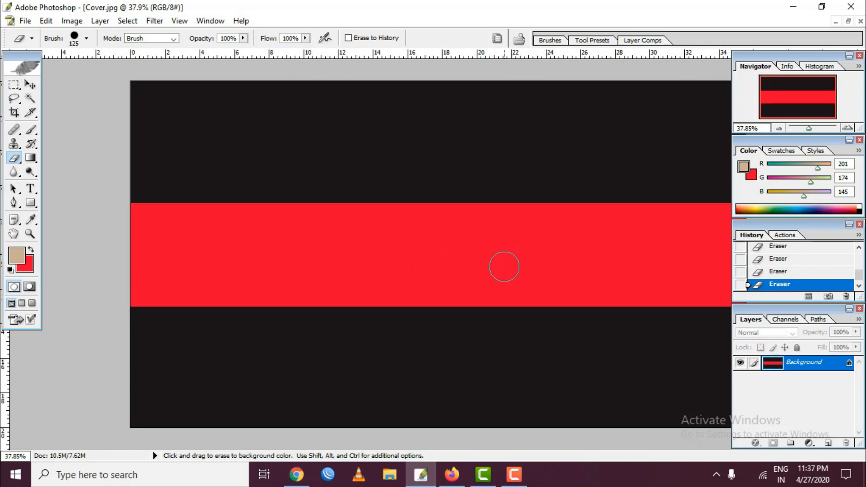
{"action": "scroll", "coordinate": [474, 269], "scroll_direction": "down", "scroll_amount": 4}
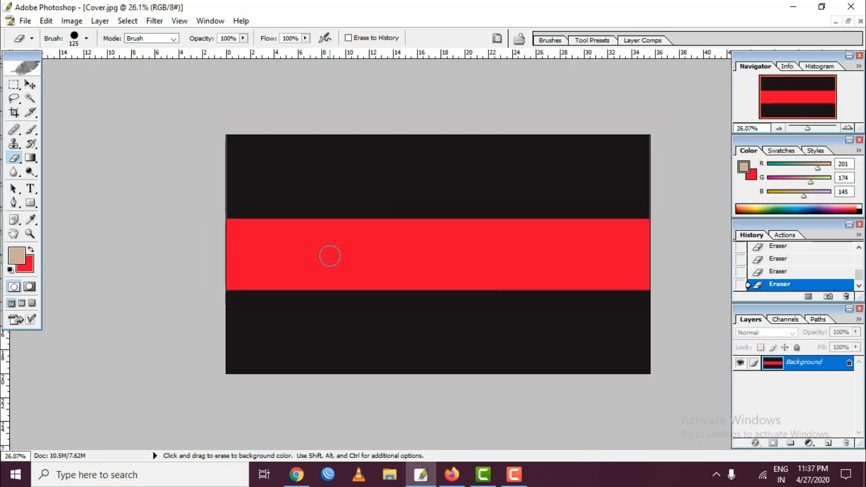
{"action": "scroll", "coordinate": [330, 256], "scroll_direction": "up", "scroll_amount": 1}
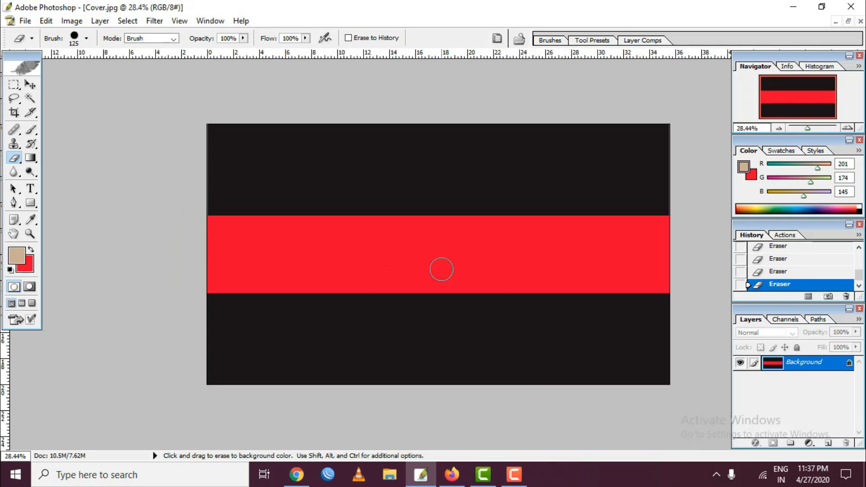
{"action": "scroll", "coordinate": [440, 268], "scroll_direction": "up", "scroll_amount": 1}
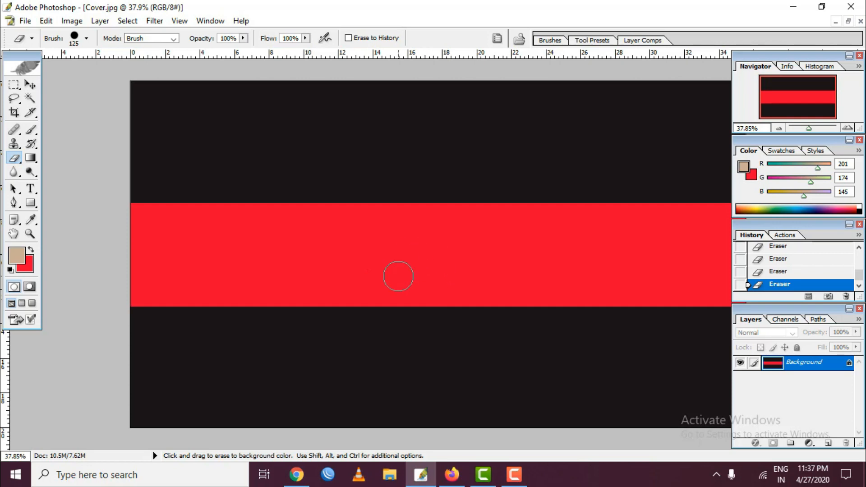
{"action": "scroll", "coordinate": [401, 271], "scroll_direction": "down", "scroll_amount": 2, "text": "alt"}
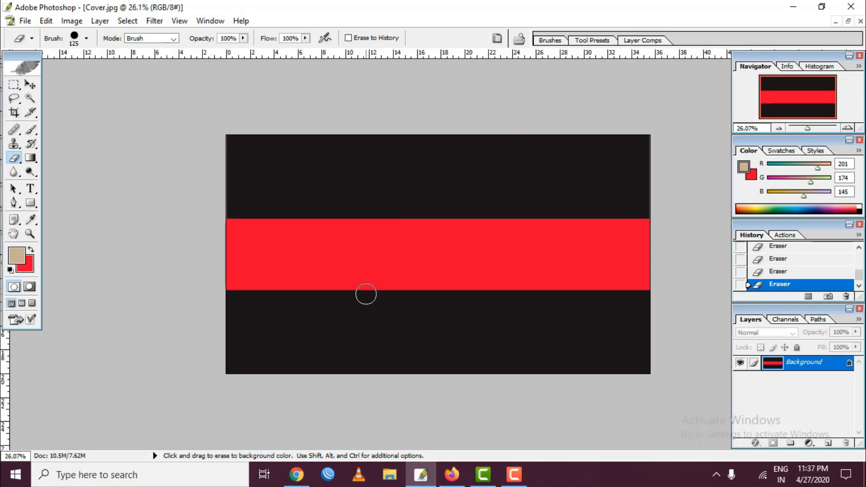
{"action": "scroll", "coordinate": [334, 218], "scroll_direction": "up", "scroll_amount": 1, "text": "alt"}
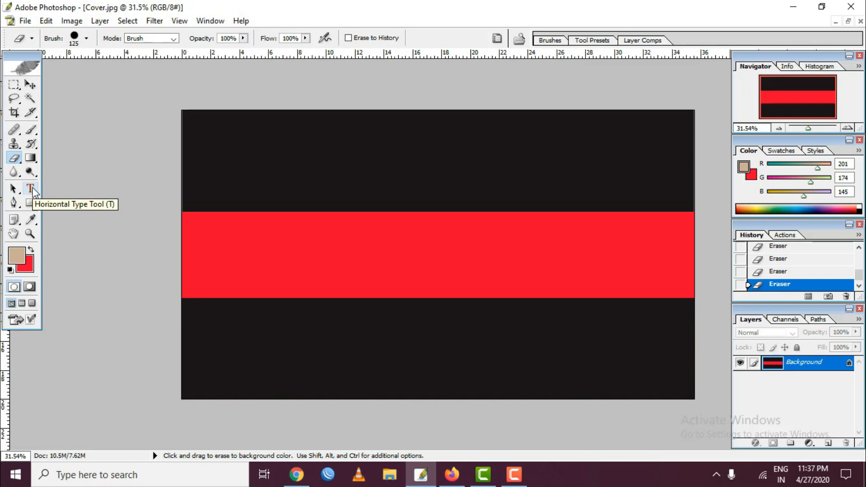
Step: Start a horizontal text line on the red band and set its text color to near-white, saturation 3% and brightness 98%
{"action": "left_click", "coordinate": [31, 189]}
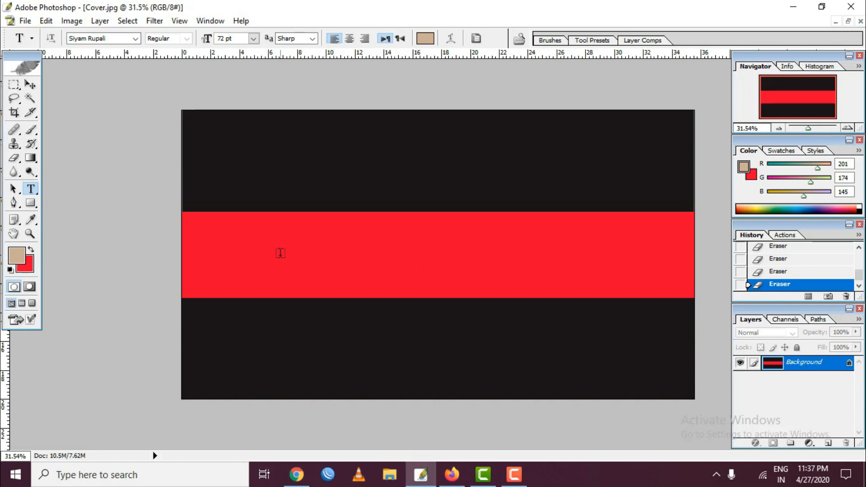
{"action": "left_click", "coordinate": [280, 253]}
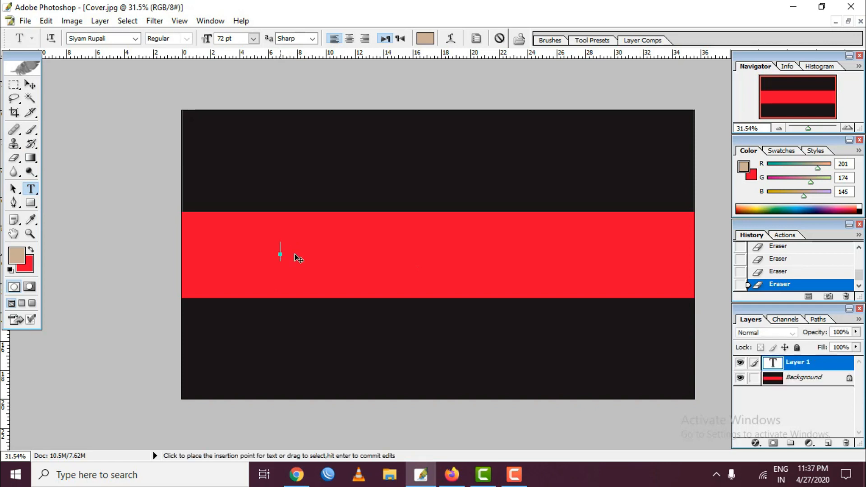
{"action": "left_click", "coordinate": [425, 43]}
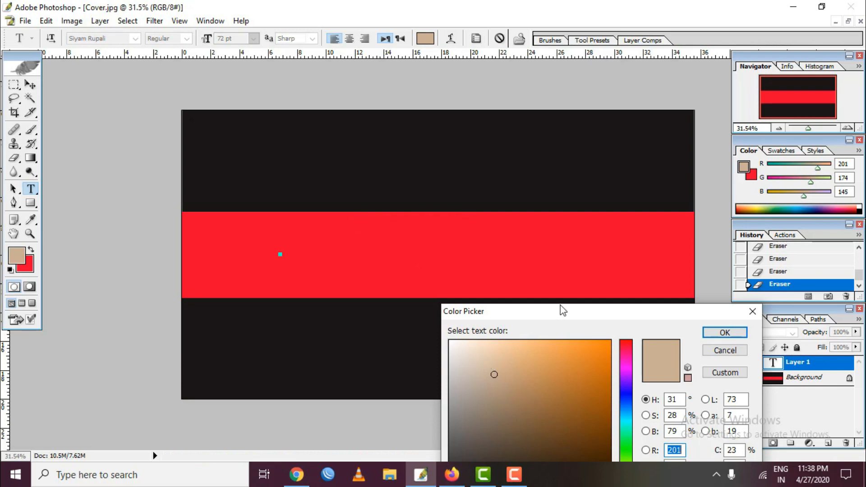
{"action": "left_click_drag", "start_coordinate": [543, 311], "coordinate": [588, 294]}
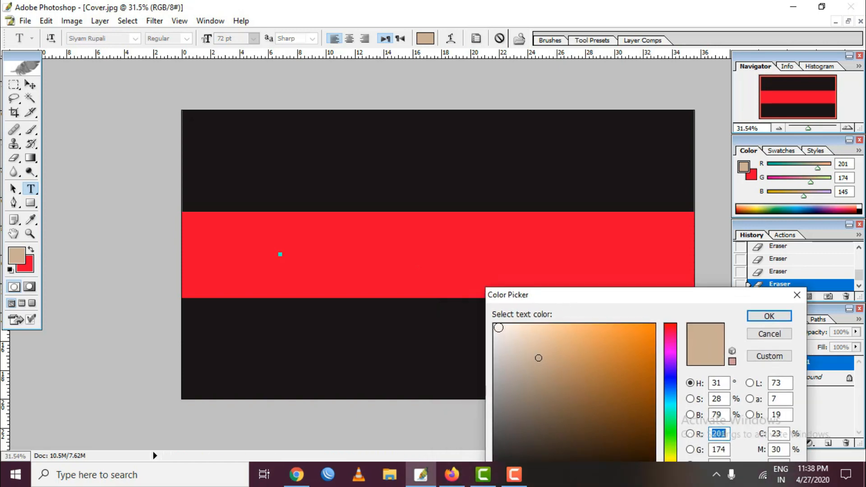
{"action": "left_click", "coordinate": [498, 328]}
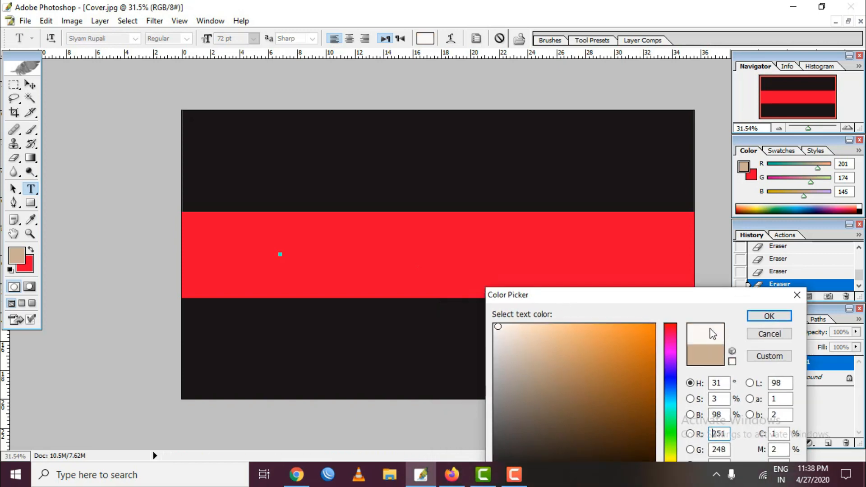
{"action": "left_click", "coordinate": [761, 321]}
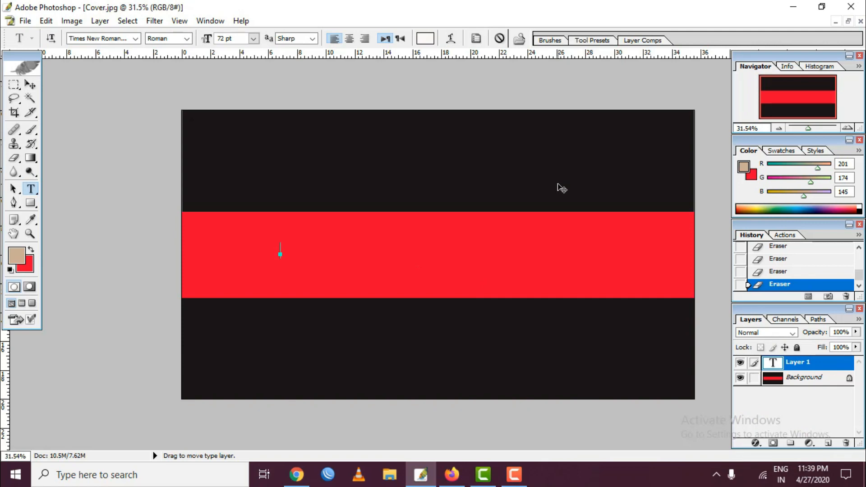
Step: Switch to Chrome and examine the existing banner of the It Concept YouTube channel
{"action": "left_click", "coordinate": [794, 7]}
{"action": "left_click", "coordinate": [296, 475]}
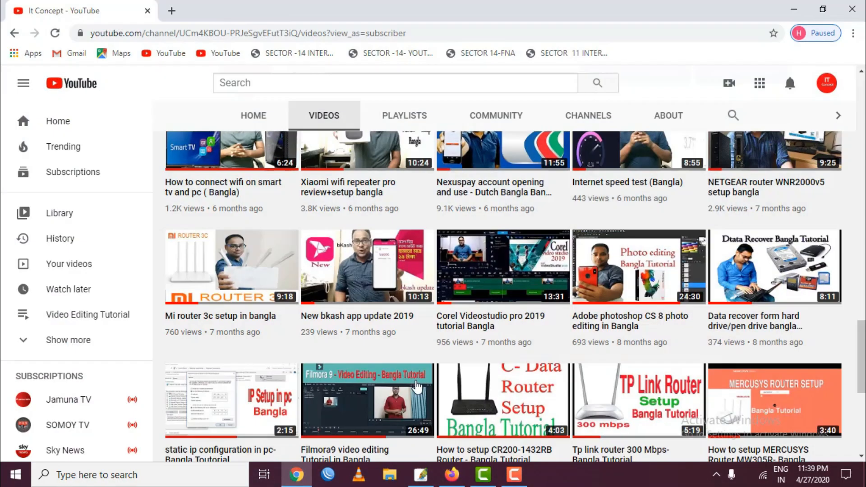
{"action": "scroll", "coordinate": [416, 386], "scroll_direction": "up", "scroll_amount": 20}
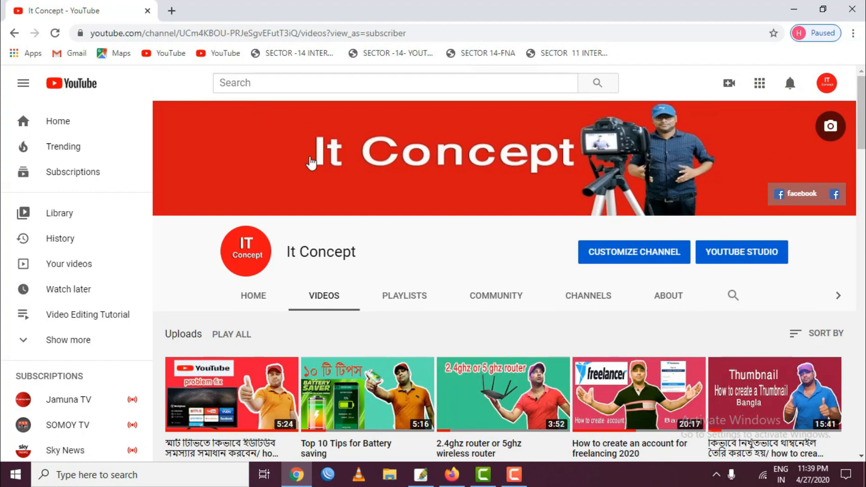
Step: Switch back to Photoshop, enter IT CONCEPT as the banner's title text and commit it
{"action": "key", "text": "alt+Tab"}
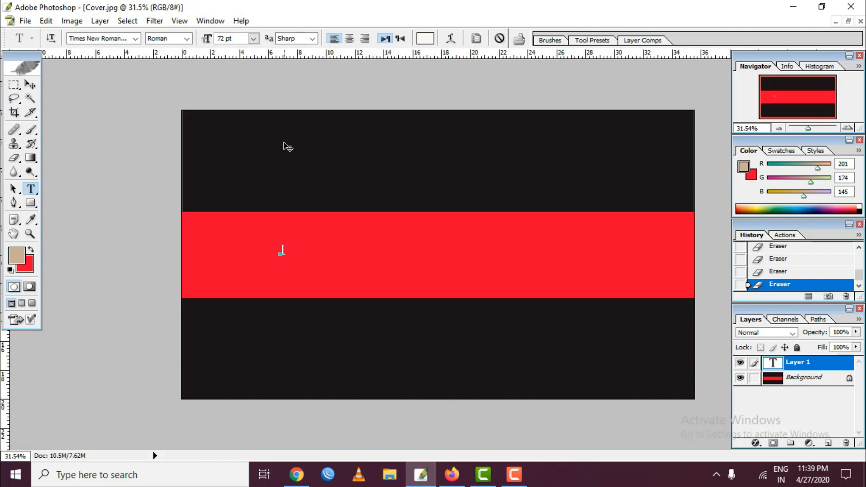
{"action": "type", "text": "IT CONCEPT"}
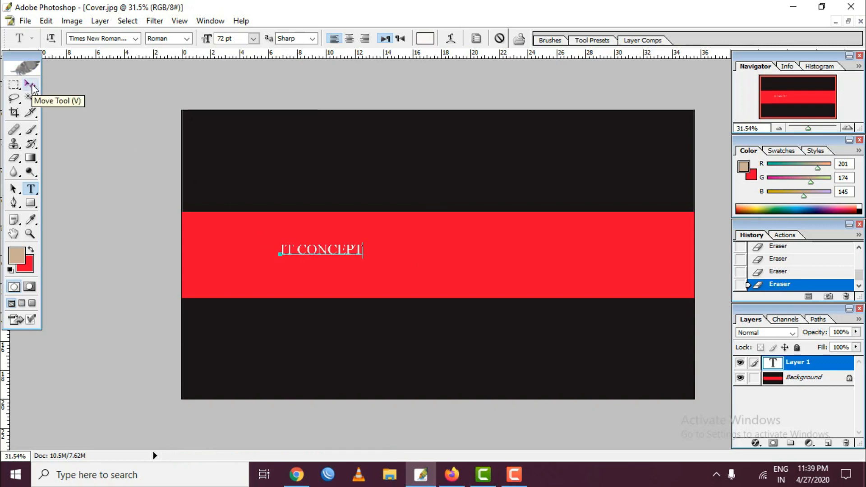
{"action": "left_click", "coordinate": [30, 86]}
Step: Enlarge the IT CONCEPT text with Free Transform, widening it to about 253% and stretching it taller within the red band
{"action": "key", "text": "ctrl+plus"}
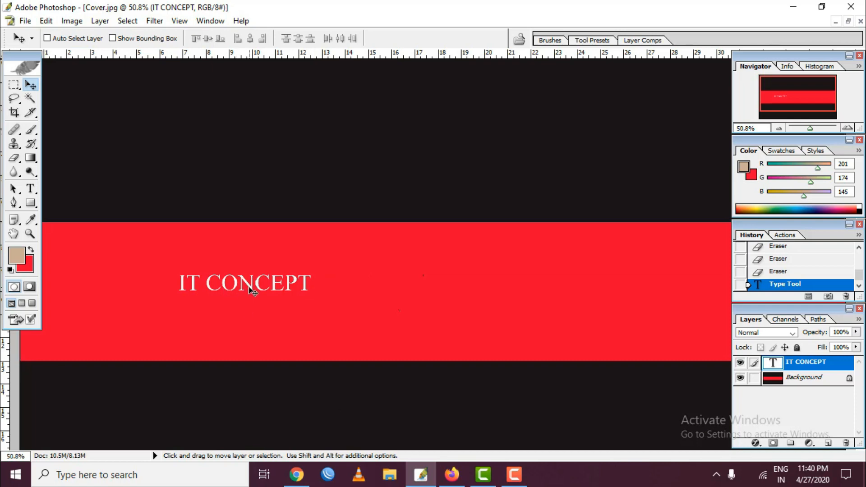
{"action": "scroll", "coordinate": [251, 289], "scroll_direction": "down", "scroll_amount": 1}
{"action": "key", "text": "ctrl+plus"}
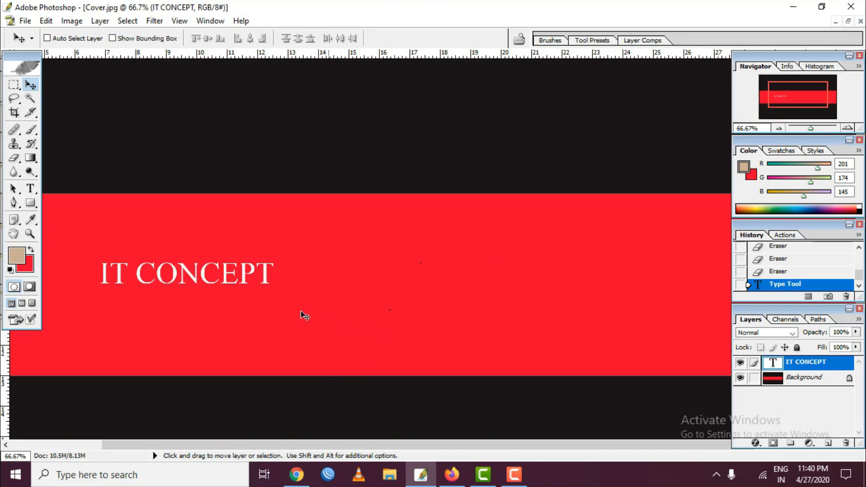
{"action": "key", "text": "space"}
{"action": "left_click_drag", "start_coordinate": [230, 232], "coordinate": [410, 234]}
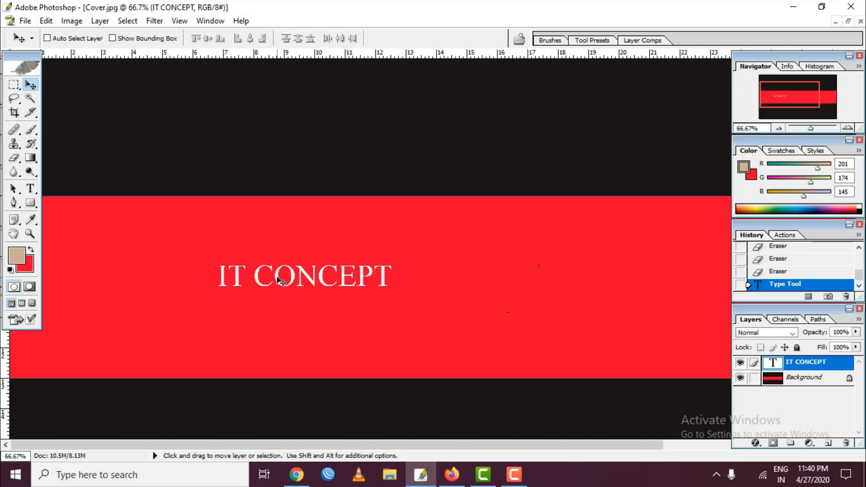
{"action": "key", "text": "ctrl+t"}
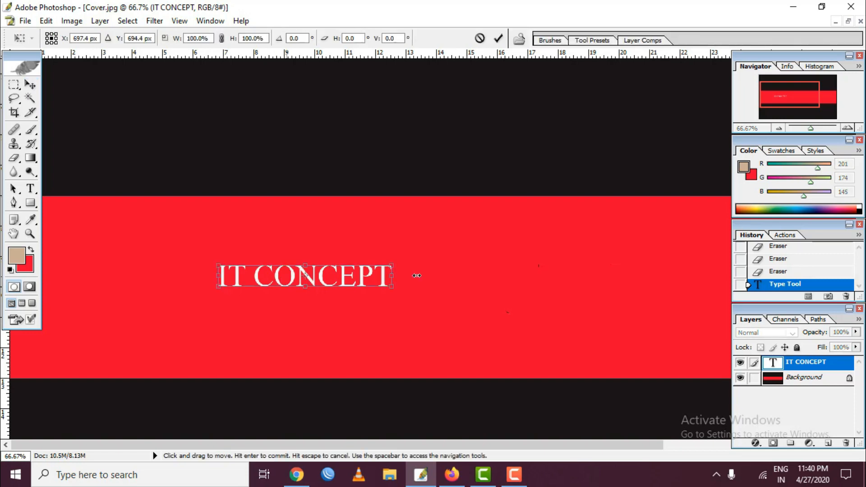
{"action": "left_click_drag", "start_coordinate": [390, 276], "coordinate": [516, 276]}
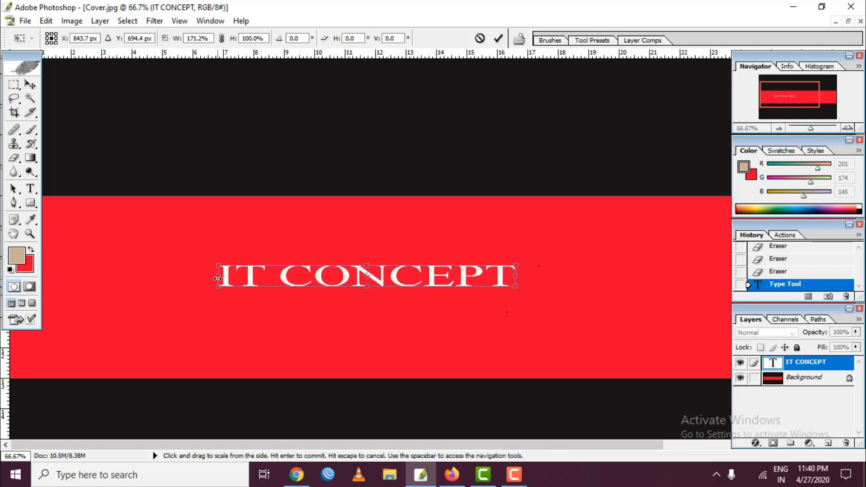
{"action": "left_click_drag", "start_coordinate": [219, 276], "coordinate": [77, 276]}
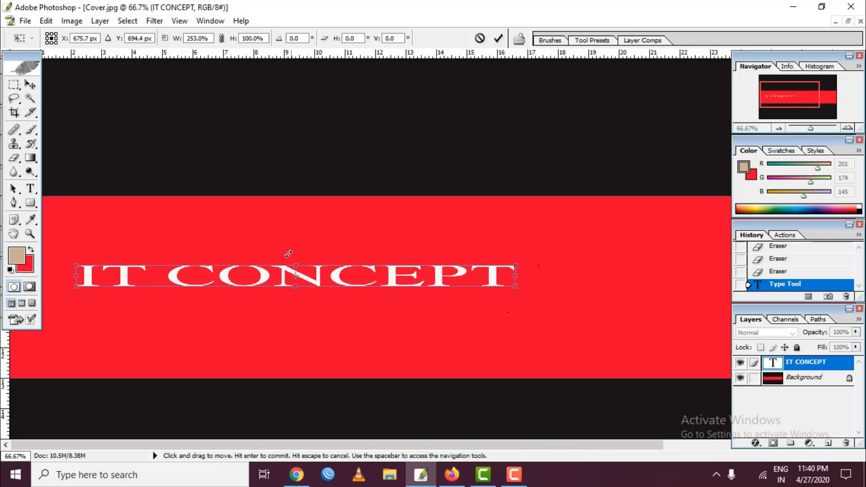
{"action": "left_click_drag", "start_coordinate": [298, 265], "coordinate": [298, 247]}
{"action": "left_click_drag", "start_coordinate": [293, 288], "coordinate": [295, 318]}
{"action": "key", "text": "Return"}
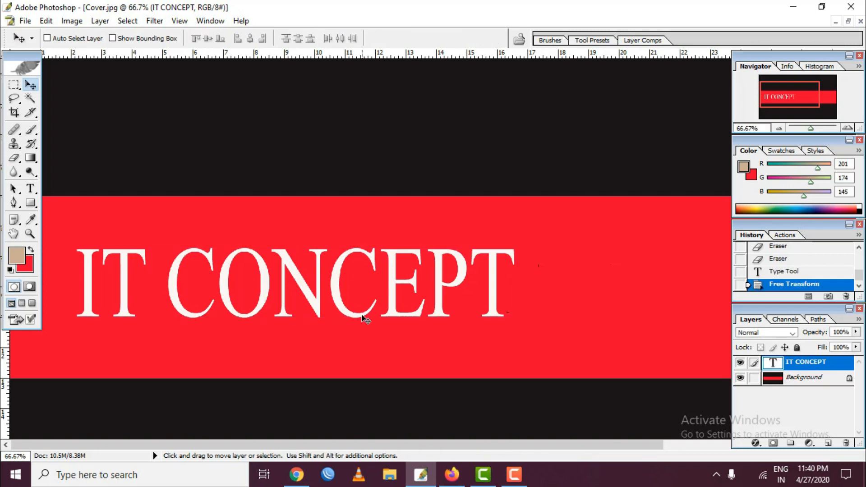
Step: Move the IT CONCEPT text farther right within the red band, leaving a wider margin before its first letter
{"action": "key", "text": "ctrl+minus"}
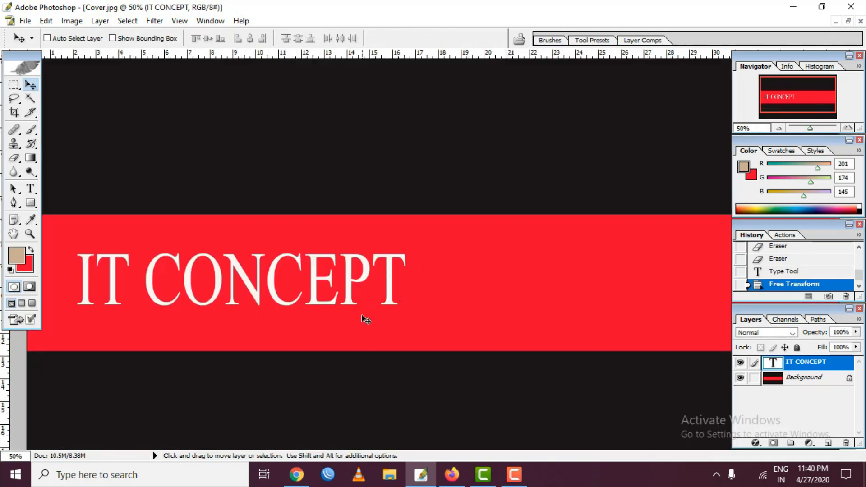
{"action": "key", "text": "ctrl+minus"}
{"action": "key", "text": "ctrl+minus"}
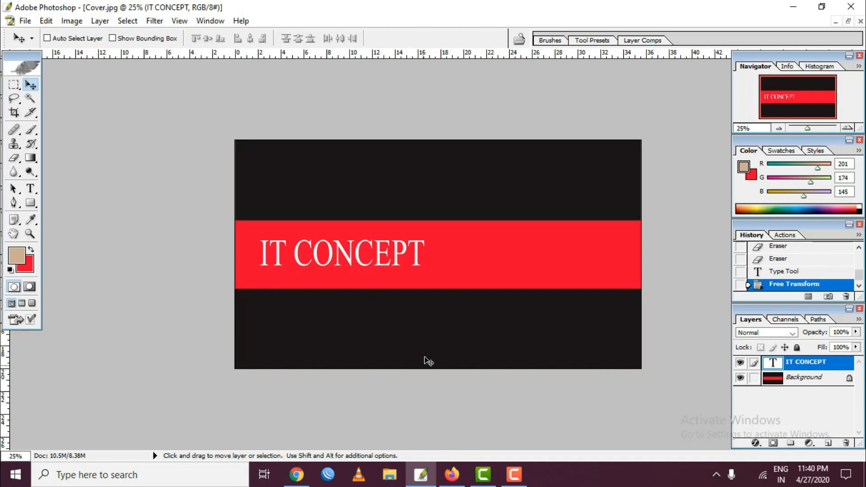
{"action": "key", "text": "ctrl+0"}
{"action": "scroll", "coordinate": [433, 352], "scroll_direction": "down", "scroll_amount": 4}
{"action": "scroll", "coordinate": [435, 346], "scroll_direction": "up", "scroll_amount": 4}
{"action": "scroll", "coordinate": [435, 346], "scroll_direction": "down", "scroll_amount": 3}
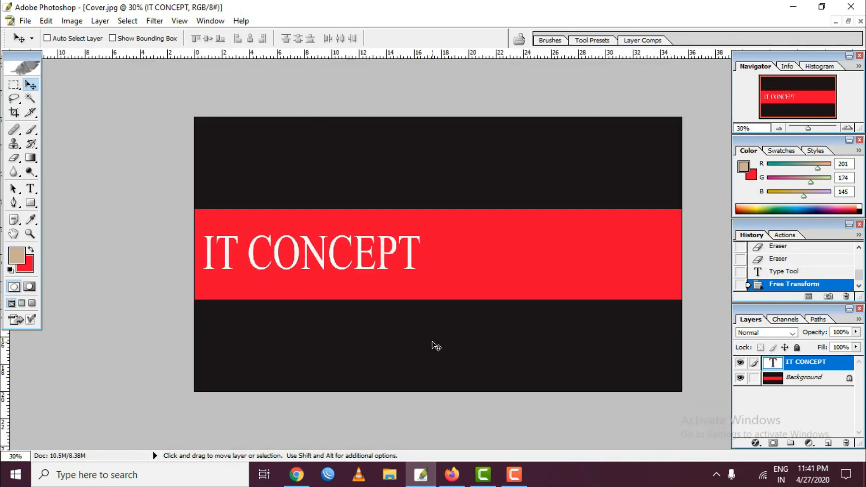
{"action": "scroll", "coordinate": [435, 346], "scroll_direction": "up", "scroll_amount": 1}
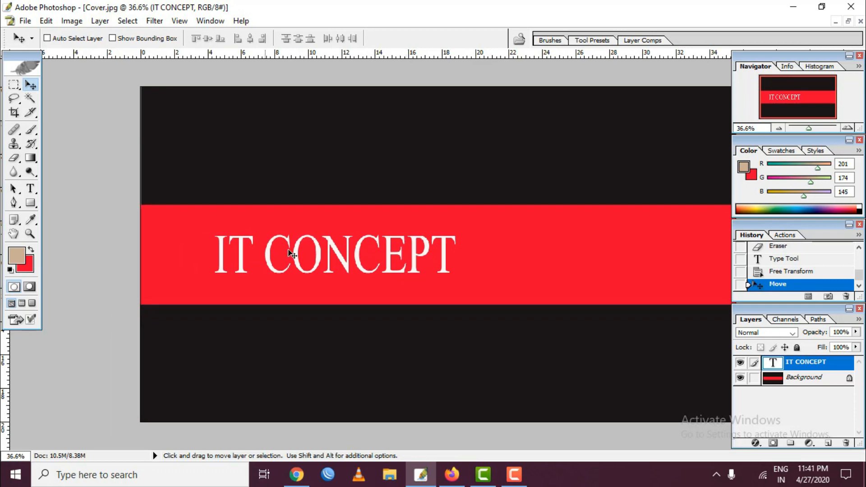
Step: Display the preset layer styles and apply Basic Drop Shadow to the IT CONCEPT text
{"action": "left_click", "coordinate": [211, 20]}
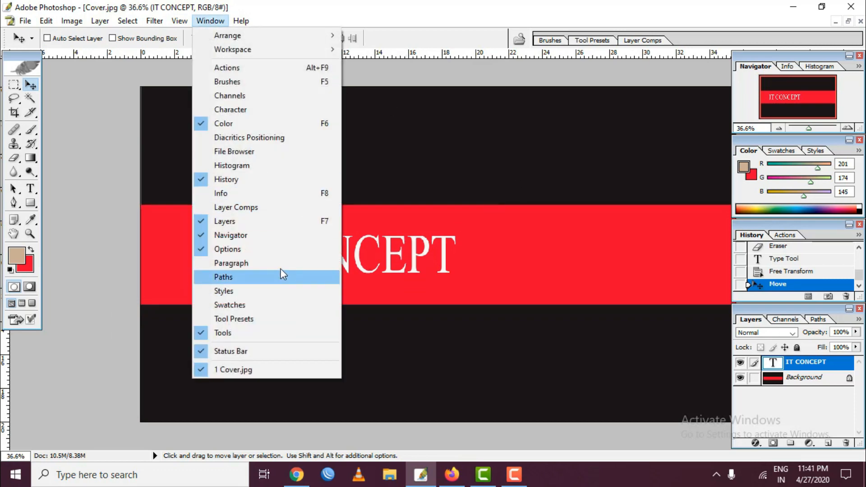
{"action": "left_click", "coordinate": [256, 292]}
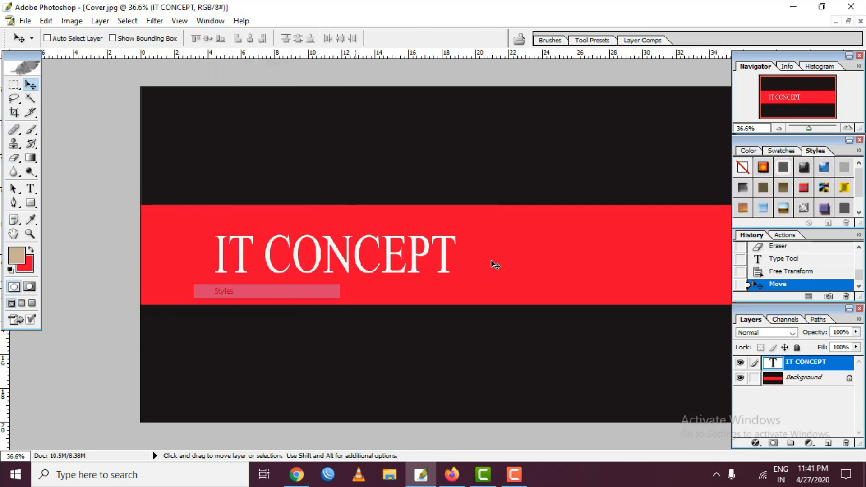
{"action": "left_click", "coordinate": [845, 208]}
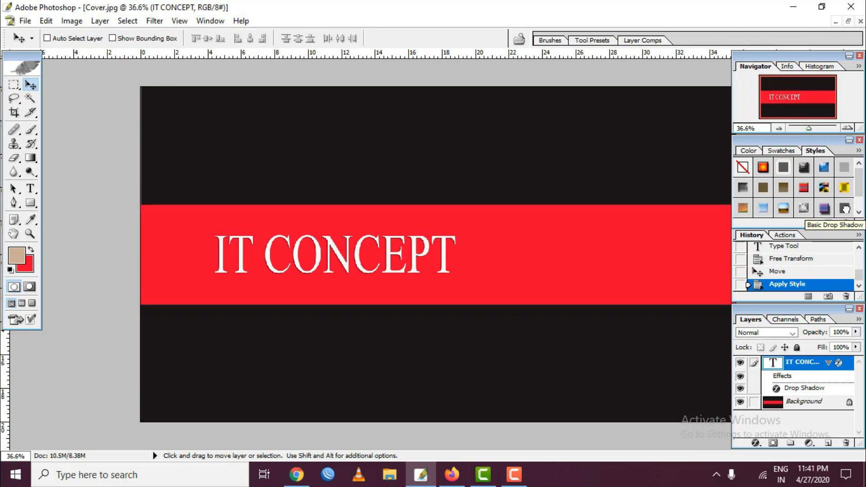
Step: Try other preset styles such as Double Ring Glow on the IT CONCEPT text and return to Basic Drop Shadow
{"action": "left_click", "coordinate": [763, 168]}
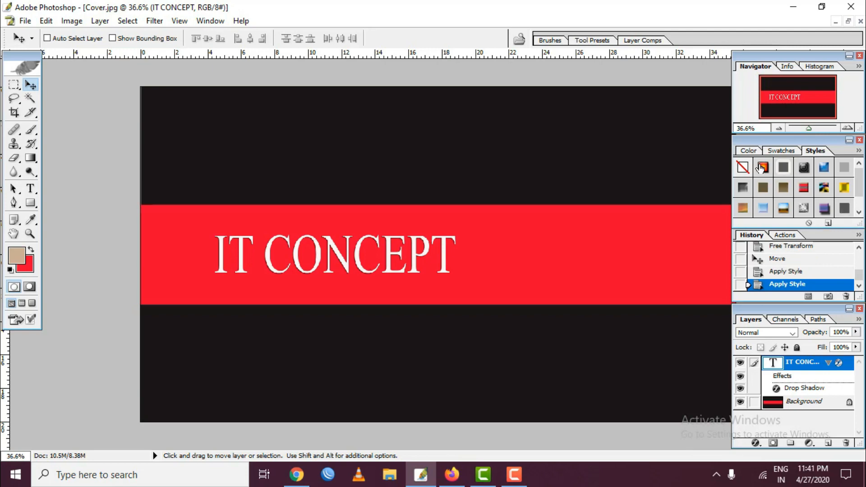
{"action": "left_click", "coordinate": [786, 170]}
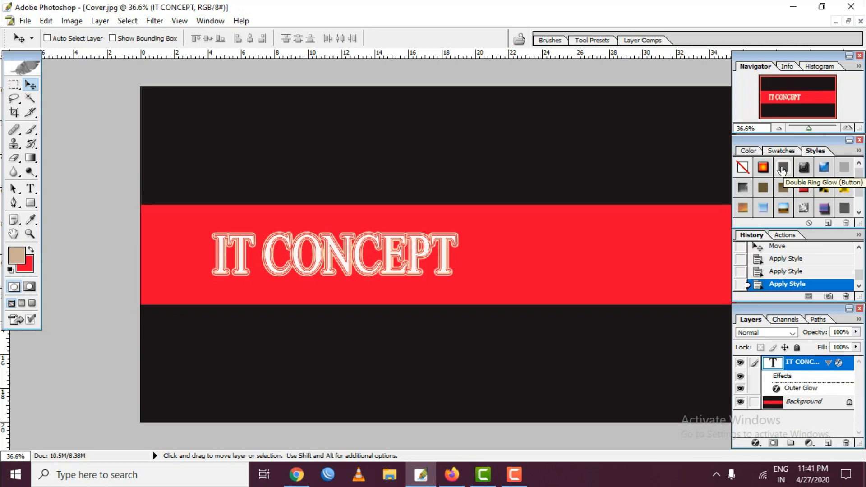
{"action": "left_click", "coordinate": [862, 198]}
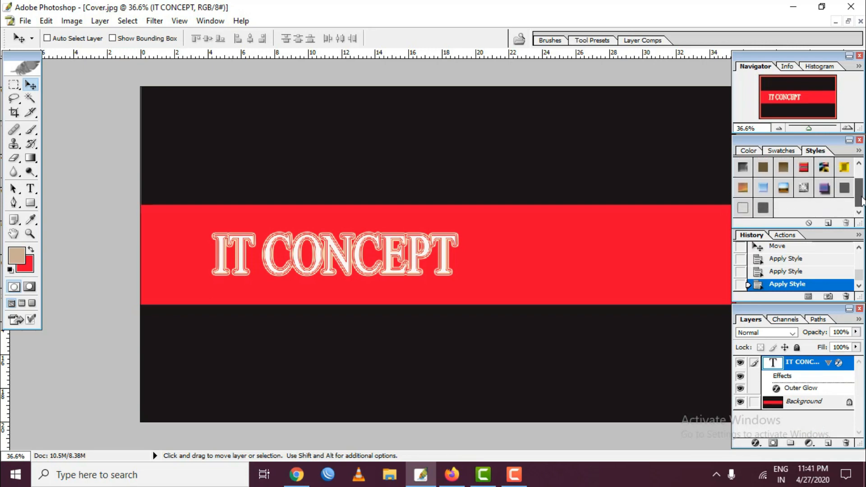
{"action": "left_click", "coordinate": [845, 188]}
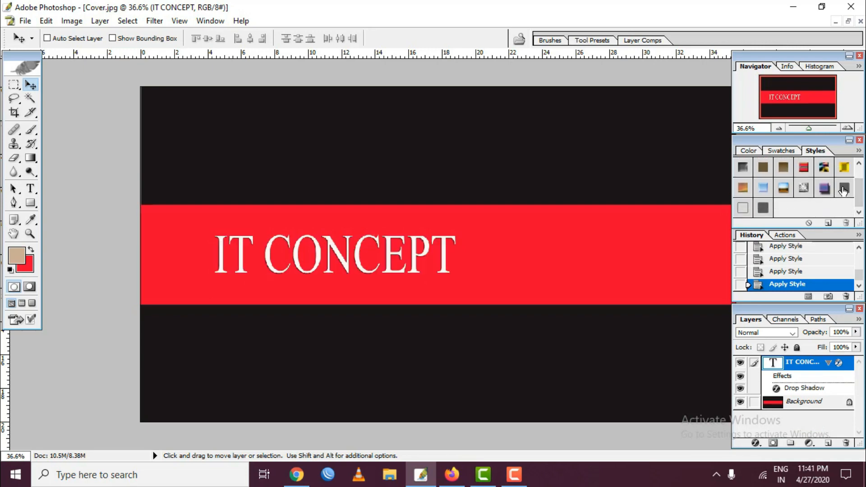
Step: Apply the Double Ring Glow preset style to the IT CONCEPT text
{"action": "left_click", "coordinate": [784, 168]}
{"action": "scroll", "coordinate": [780, 181], "scroll_direction": "up", "scroll_amount": 1}
{"action": "left_click", "coordinate": [784, 169]}
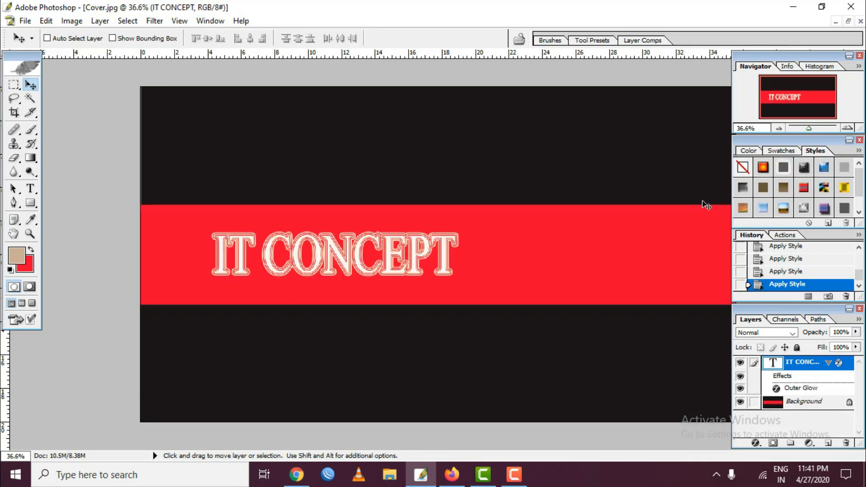
{"action": "scroll", "coordinate": [407, 302], "scroll_direction": "down", "scroll_amount": 2}
{"action": "scroll", "coordinate": [410, 299], "scroll_direction": "up", "scroll_amount": 1}
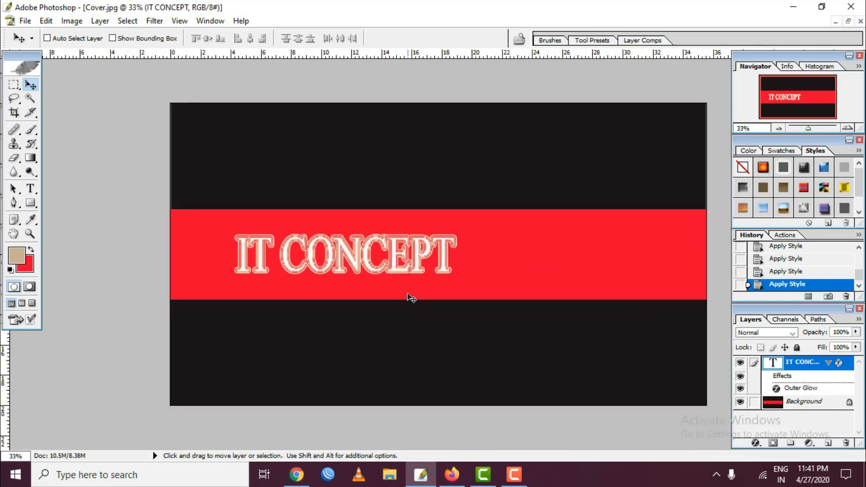
{"action": "scroll", "coordinate": [410, 295], "scroll_direction": "down", "scroll_amount": 1}
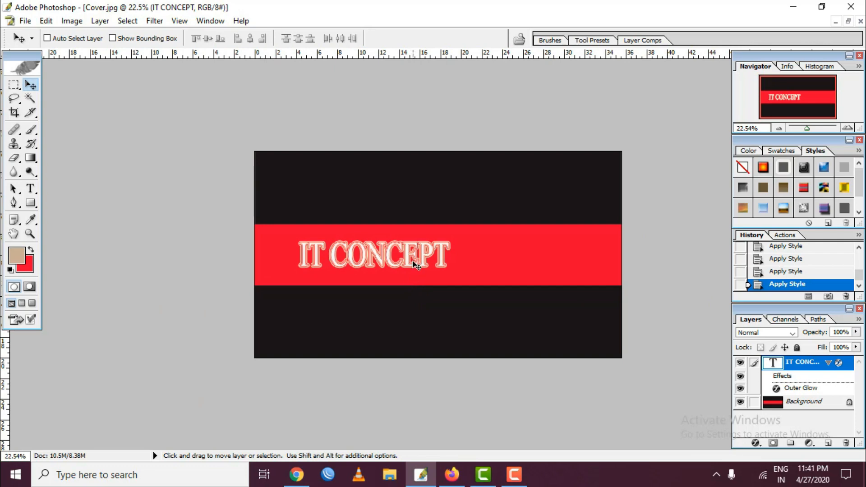
{"action": "scroll", "coordinate": [400, 266], "scroll_direction": "up", "scroll_amount": 1}
Step: Widen the IT CONCEPT text with Free Transform by extending its right edge within the red band
{"action": "left_click", "coordinate": [397, 258], "text": "ctrl"}
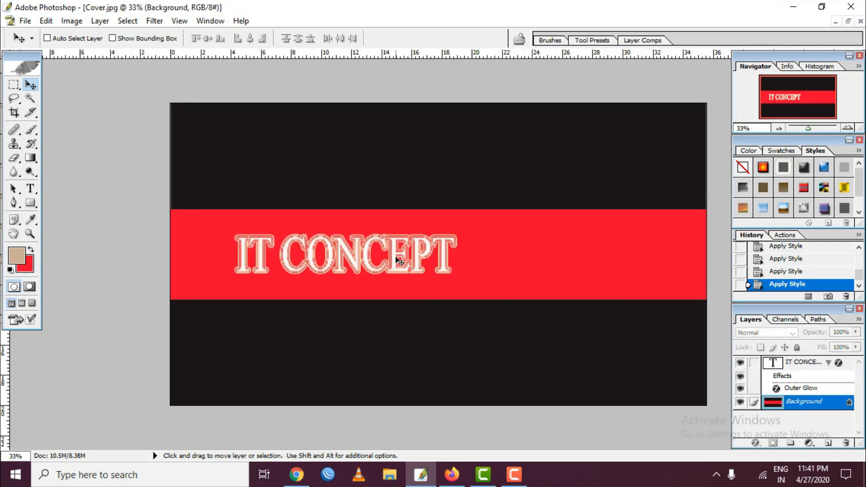
{"action": "left_click", "coordinate": [429, 253], "text": "ctrl"}
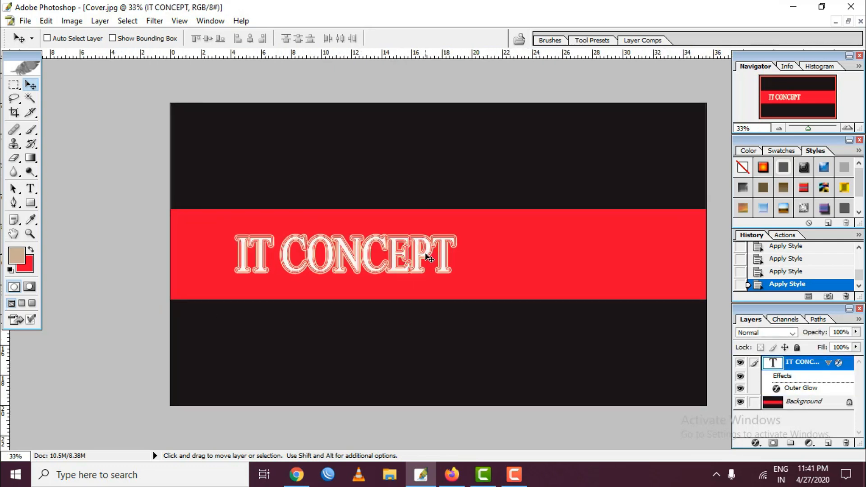
{"action": "key", "text": "ctrl+t"}
{"action": "left_click_drag", "start_coordinate": [458, 255], "coordinate": [498, 254]}
{"action": "key", "text": "Return"}
{"action": "scroll", "coordinate": [495, 262], "scroll_direction": "down", "scroll_amount": 5}
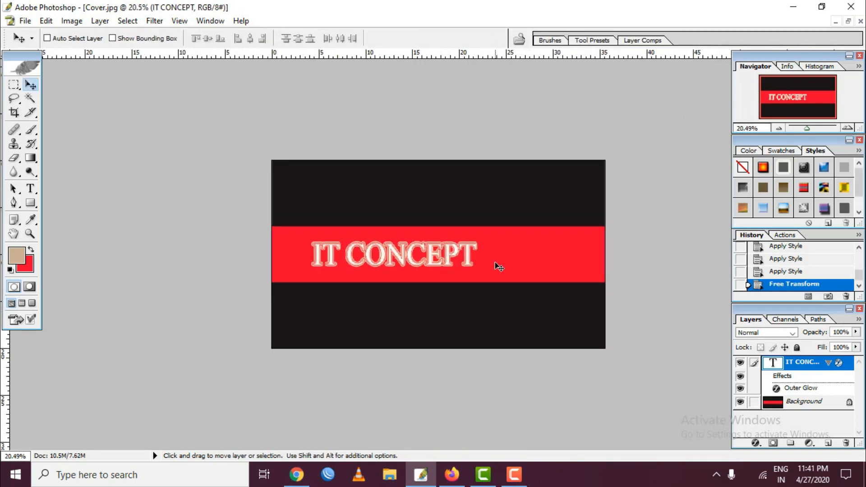
{"action": "scroll", "coordinate": [496, 262], "scroll_direction": "up", "scroll_amount": 4}
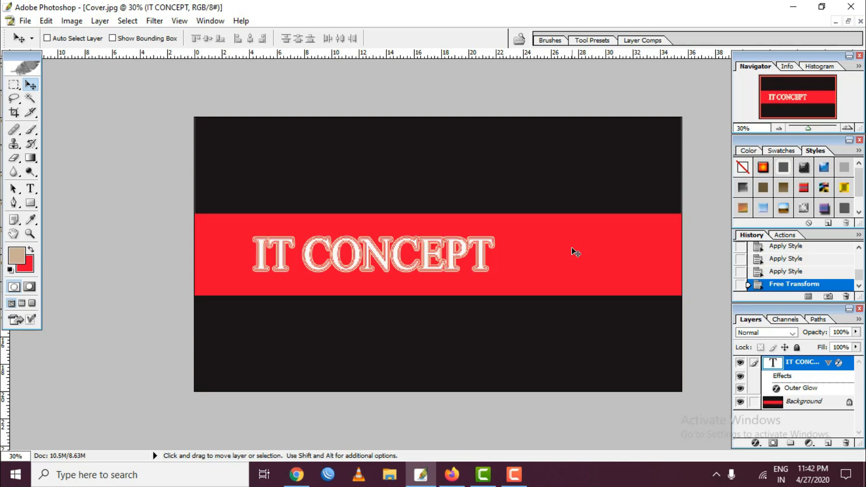
Step: Restore the Cover.jpg window, shift it aside, and open the photo Screenshot (74) from the for edit folder
{"action": "left_click", "coordinate": [850, 22]}
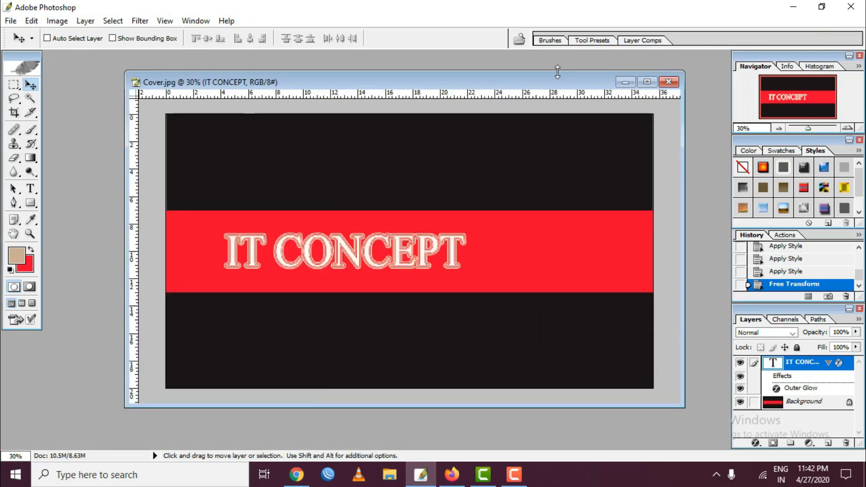
{"action": "left_click_drag", "start_coordinate": [557, 74], "coordinate": [356, 125]}
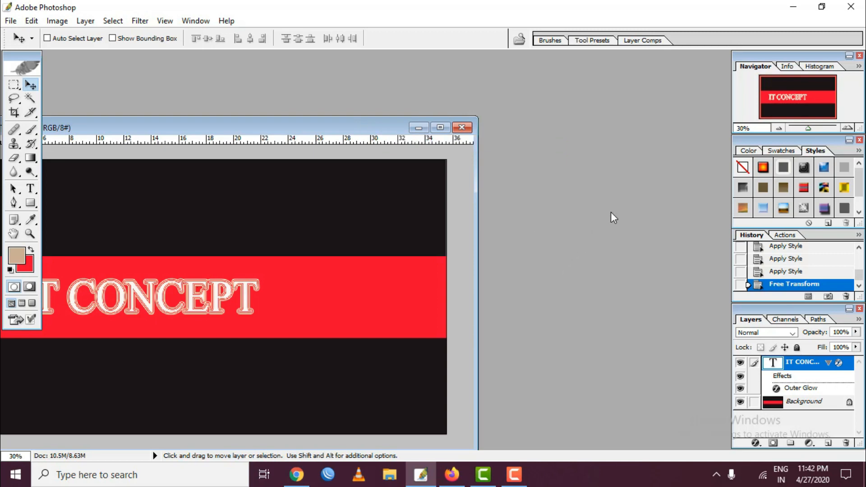
{"action": "double_click", "coordinate": [646, 192]}
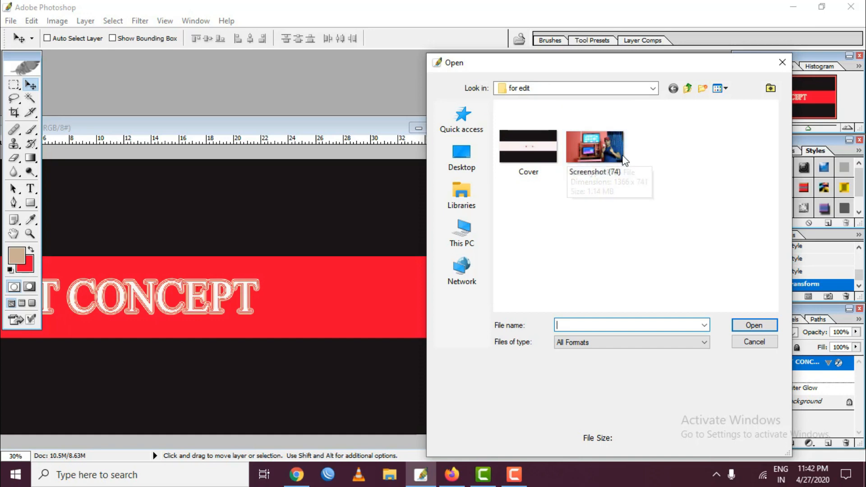
{"action": "double_click", "coordinate": [600, 152]}
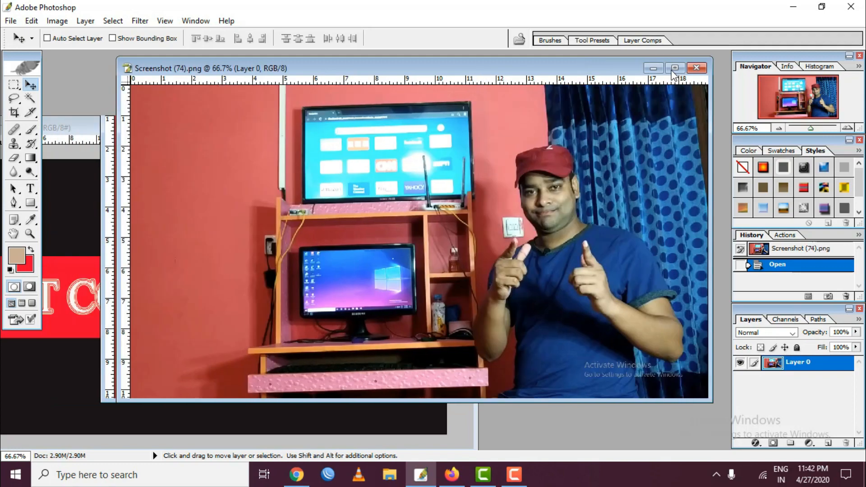
Step: Move the Screenshot (74).png window clear of the side panels and maximize it
{"action": "left_click_drag", "start_coordinate": [672, 71], "coordinate": [614, 51]}
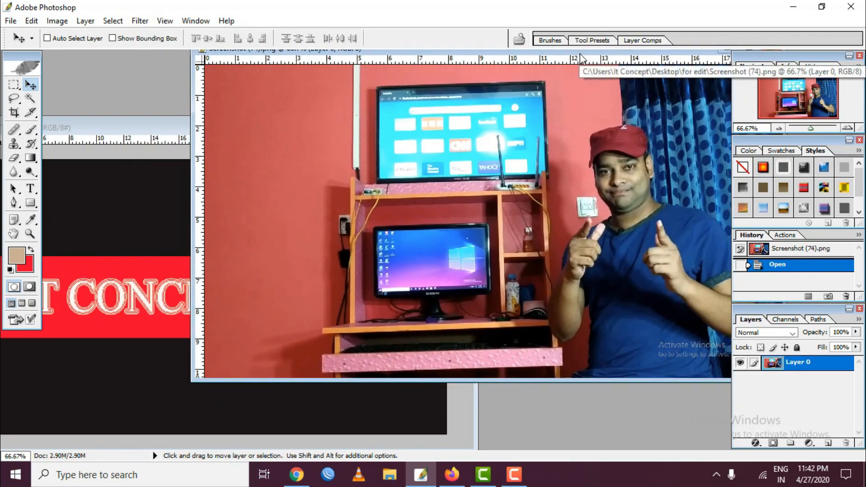
{"action": "left_click_drag", "start_coordinate": [581, 55], "coordinate": [575, 78]}
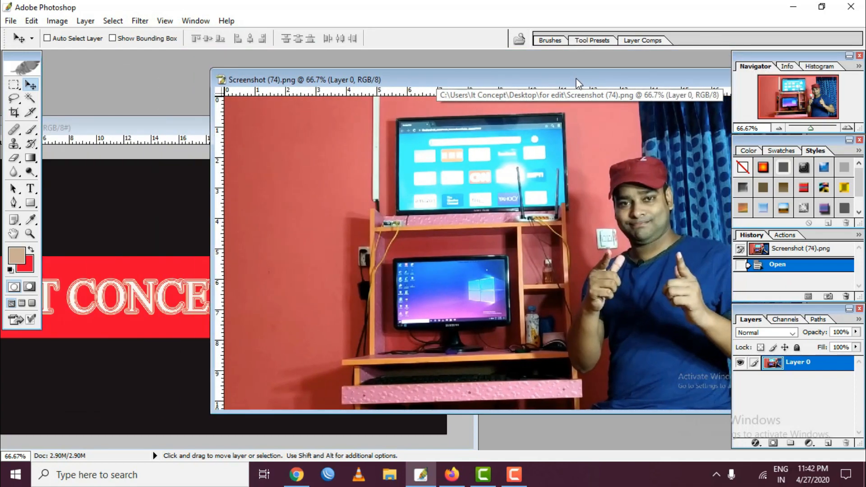
{"action": "left_click", "coordinate": [116, 128]}
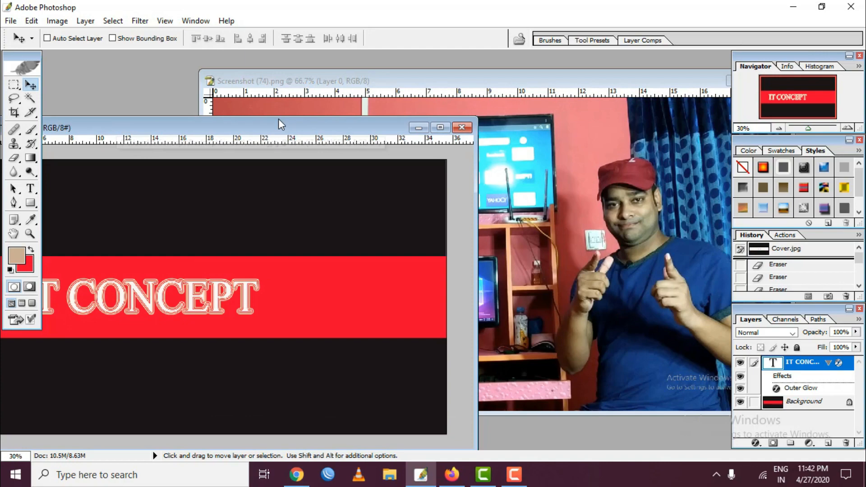
{"action": "left_click", "coordinate": [611, 81]}
{"action": "left_click_drag", "start_coordinate": [612, 82], "coordinate": [458, 93]}
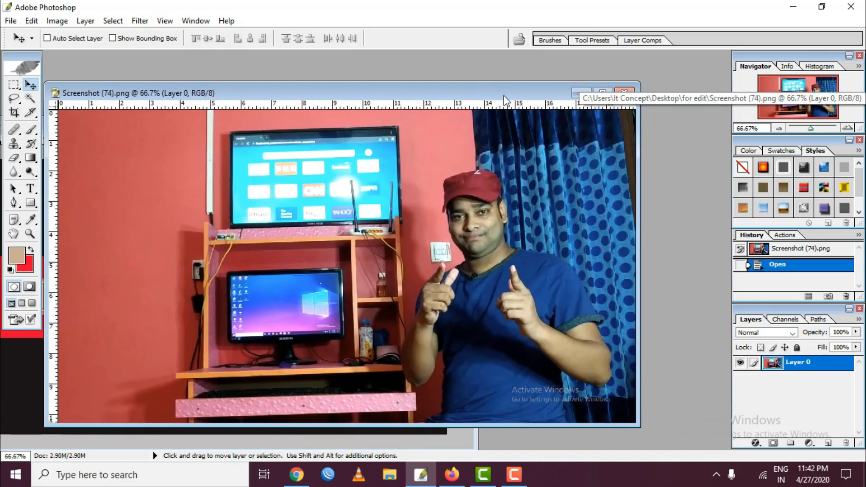
{"action": "left_click", "coordinate": [604, 93]}
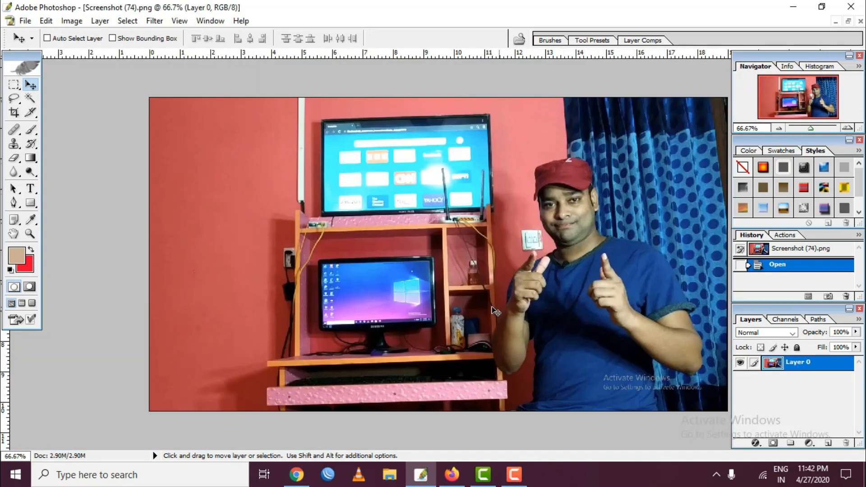
{"action": "scroll", "coordinate": [496, 281], "scroll_direction": "down", "scroll_amount": 5}
{"action": "scroll", "coordinate": [496, 281], "scroll_direction": "up", "scroll_amount": 5}
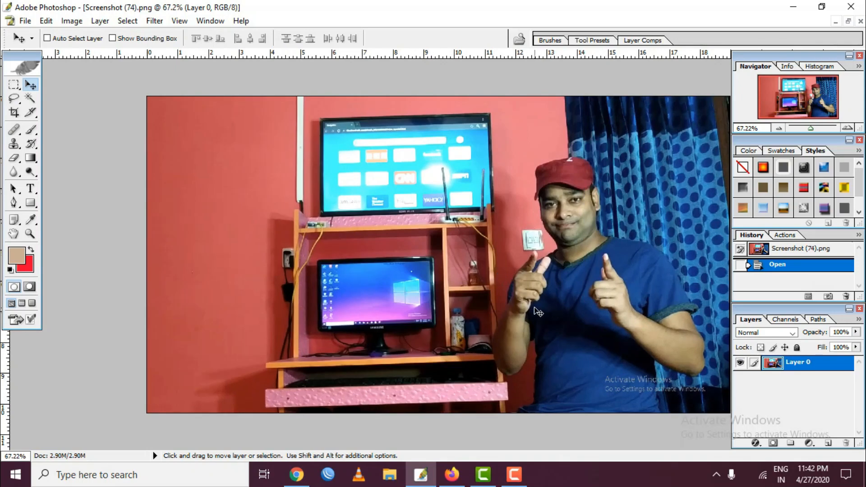
Step: Start a Polygonal Lasso outline around the man, tracing his waist, elbow and forearm and removing the last misplaced points
{"action": "left_click", "coordinate": [14, 99]}
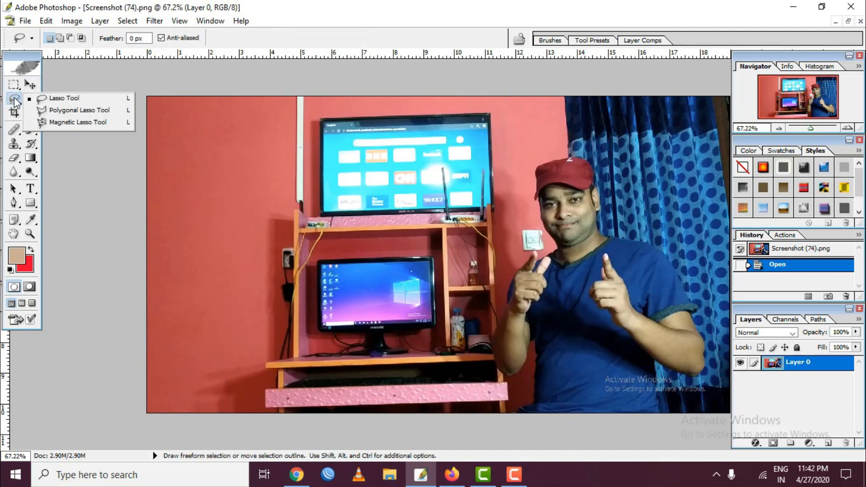
{"action": "left_click", "coordinate": [80, 109]}
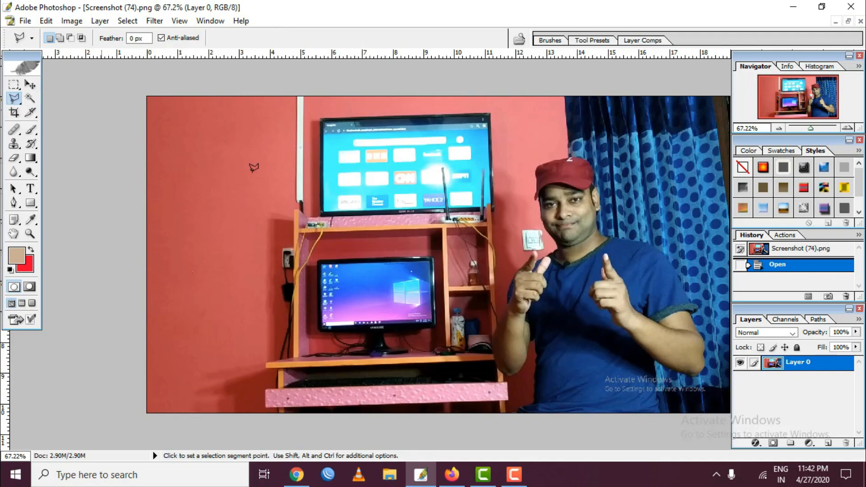
{"action": "scroll", "coordinate": [575, 337], "scroll_direction": "up", "scroll_amount": 3}
{"action": "scroll", "coordinate": [582, 320], "scroll_direction": "down", "scroll_amount": 2}
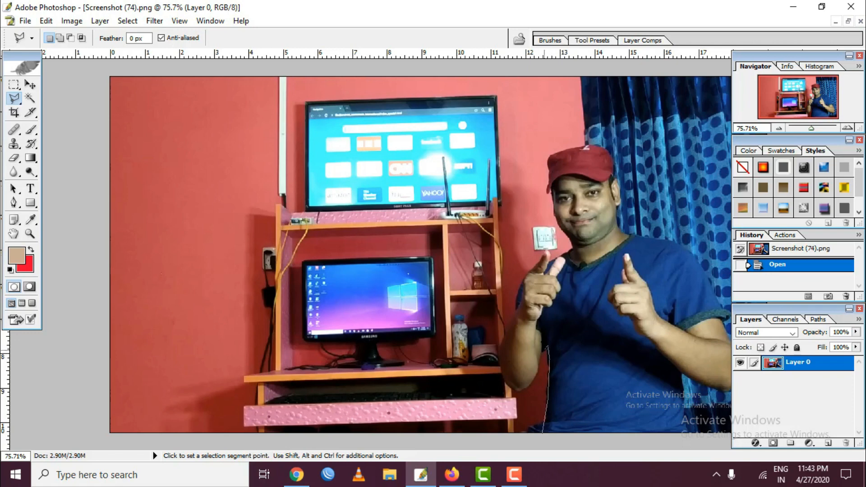
{"action": "left_click", "coordinate": [548, 347]}
{"action": "left_click", "coordinate": [518, 391]}
{"action": "left_click", "coordinate": [520, 305]}
{"action": "left_click", "coordinate": [529, 336]}
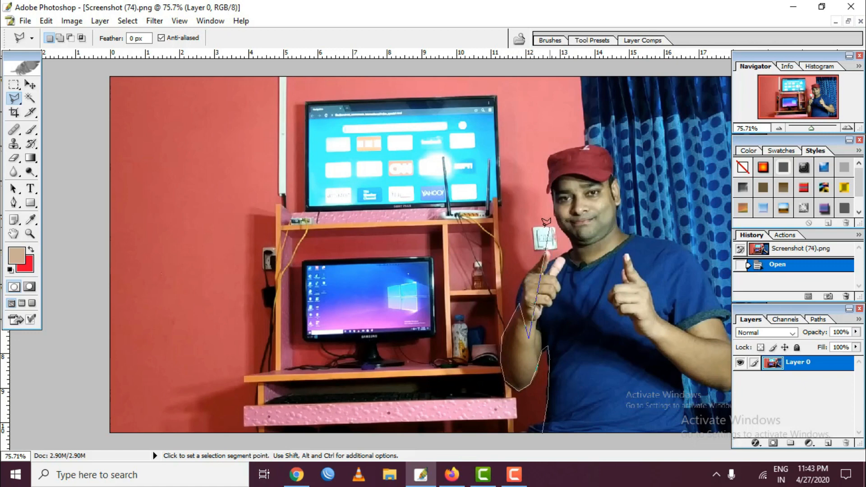
{"action": "key", "text": "BackSpace"}
{"action": "key", "text": "BackSpace"}
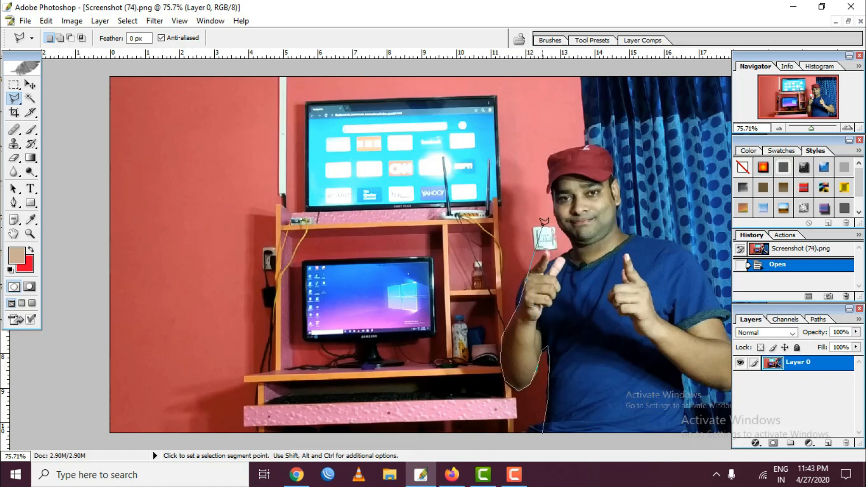
Step: Continue the lasso outline at 200% zoom along the man's sleeve and raised hand up to the tip of his index finger
{"action": "key", "text": "ctrl+plus"}
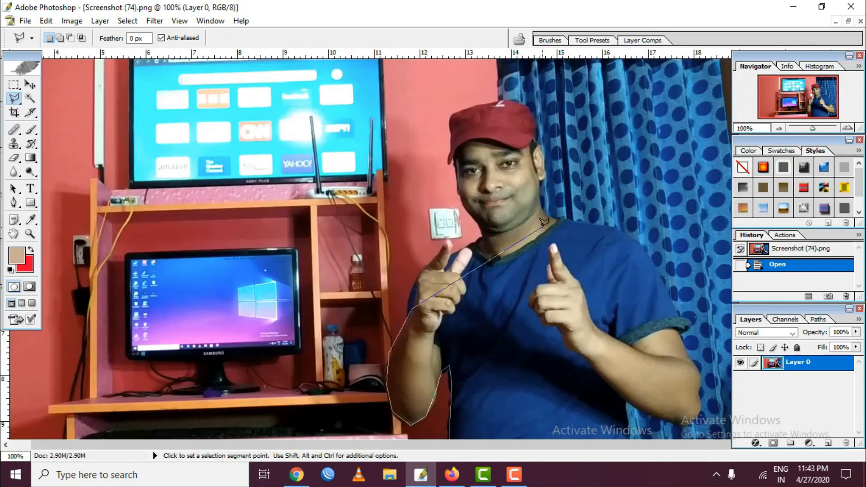
{"action": "key", "text": "ctrl+plus"}
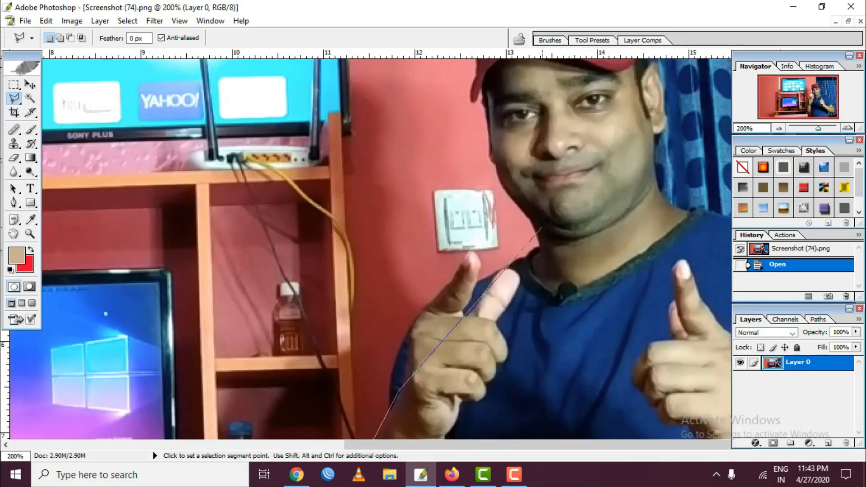
{"action": "mouse_move", "coordinate": [547, 179]}
{"action": "left_mouse_down"}
{"action": "mouse_move", "coordinate": [607, 279]}
{"action": "mouse_move", "coordinate": [648, 290]}
{"action": "left_mouse_up"}
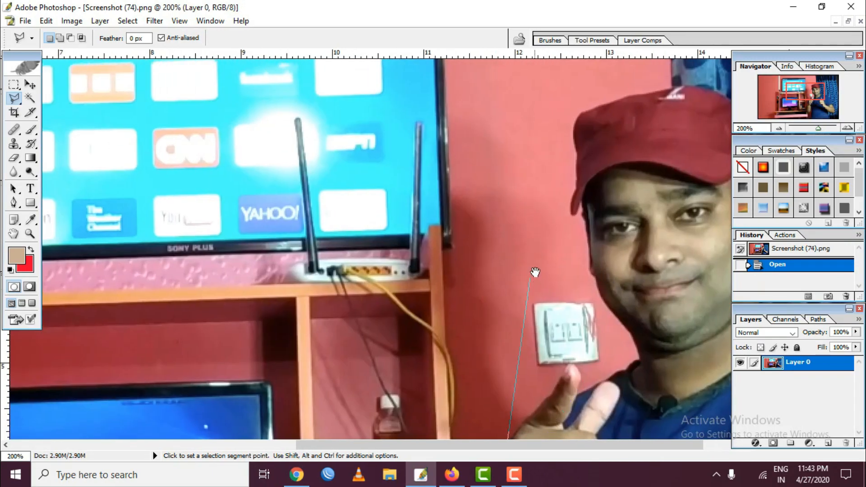
{"action": "left_click_drag", "start_coordinate": [533, 276], "coordinate": [551, 75]}
{"action": "left_click", "coordinate": [531, 266]}
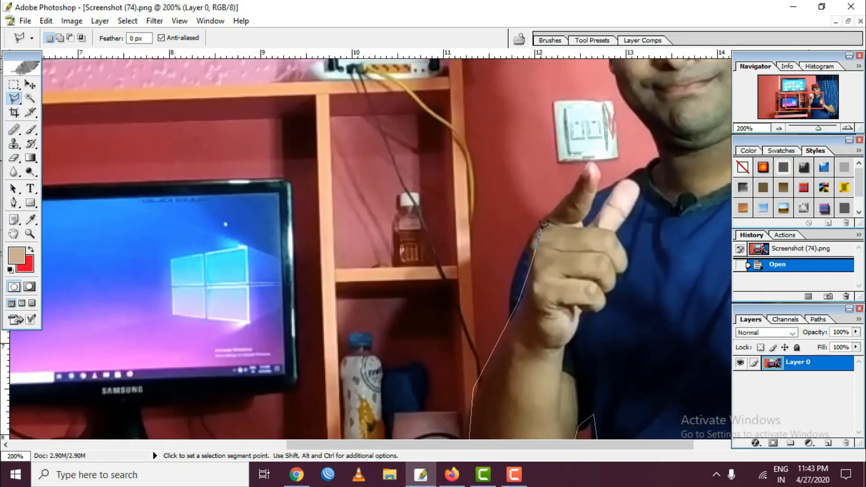
{"action": "left_click", "coordinate": [531, 234]}
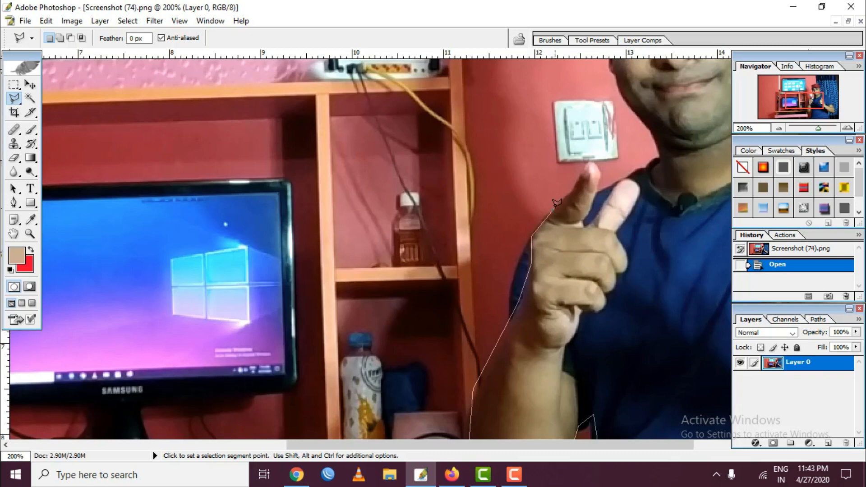
{"action": "left_click", "coordinate": [591, 160]}
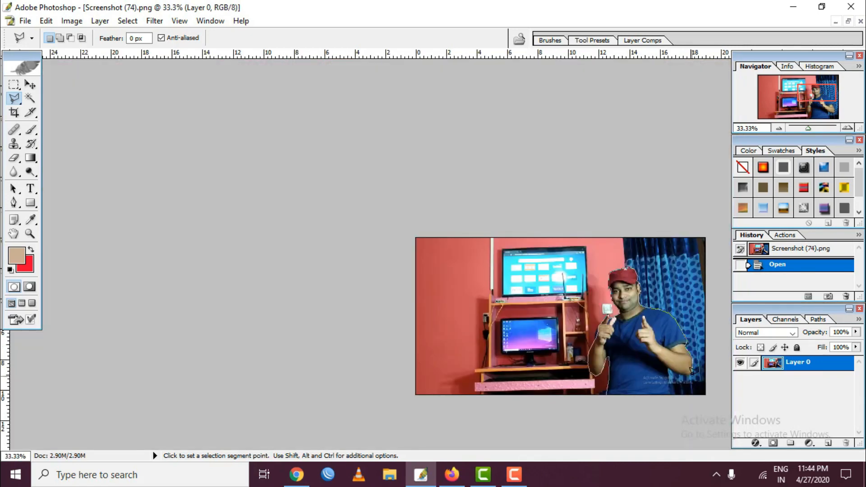
Step: Finish the outline around the man's other elbow and waist, and close the selection along the photo's lower edge
{"action": "left_click", "coordinate": [692, 375]}
{"action": "left_click", "coordinate": [678, 373]}
{"action": "left_click", "coordinate": [669, 365]}
{"action": "left_click", "coordinate": [673, 394]}
{"action": "left_click", "coordinate": [609, 417]}
{"action": "left_click", "coordinate": [608, 394]}
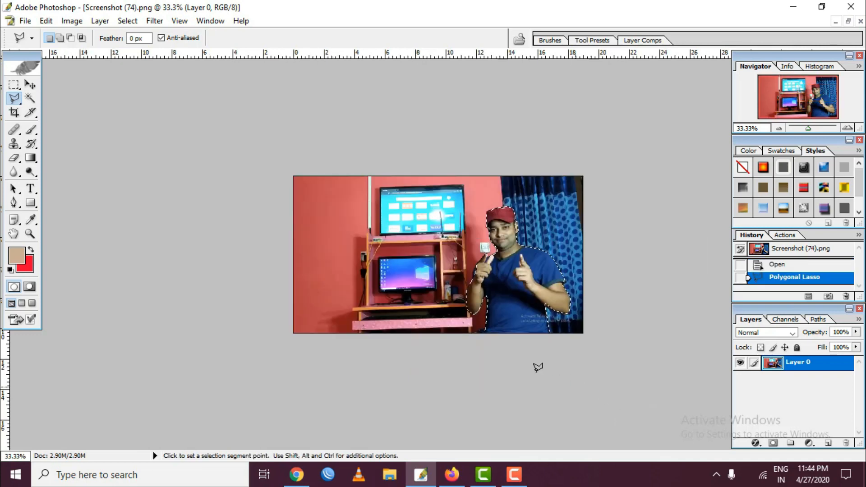
Step: Copy the selected man, paste him into Cover.jpg as a new layer, and maximize the Cover.jpg window
{"action": "scroll", "coordinate": [537, 370], "scroll_direction": "up", "scroll_amount": 3}
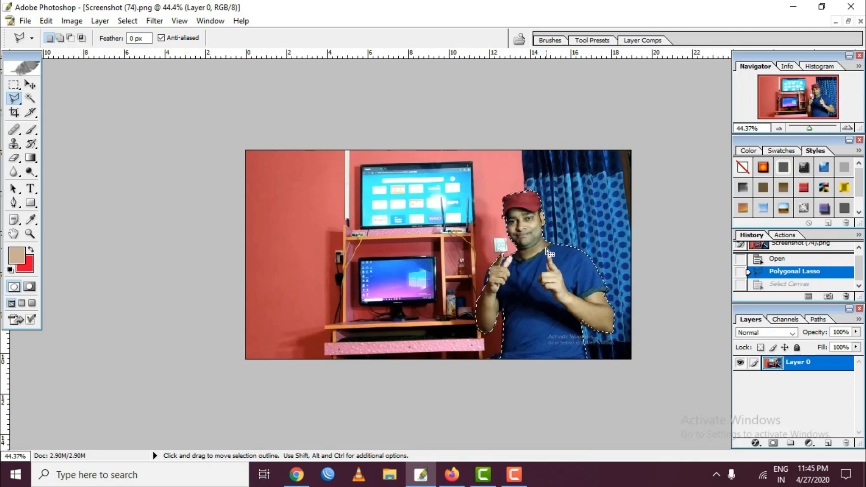
{"action": "key", "text": "ctrl"}
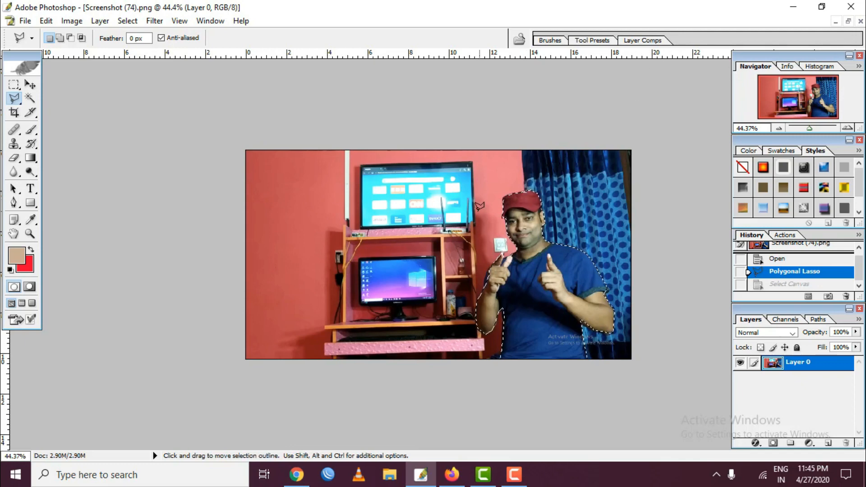
{"action": "left_click", "coordinate": [849, 21]}
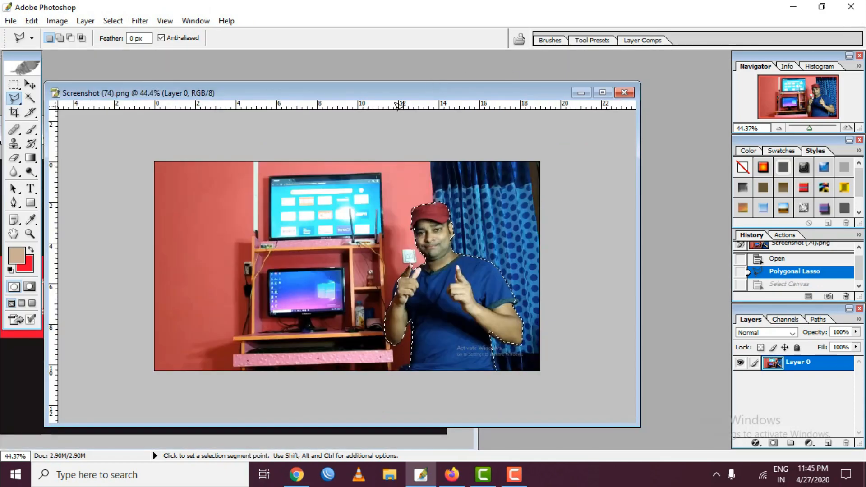
{"action": "left_click_drag", "start_coordinate": [424, 97], "coordinate": [719, 96]}
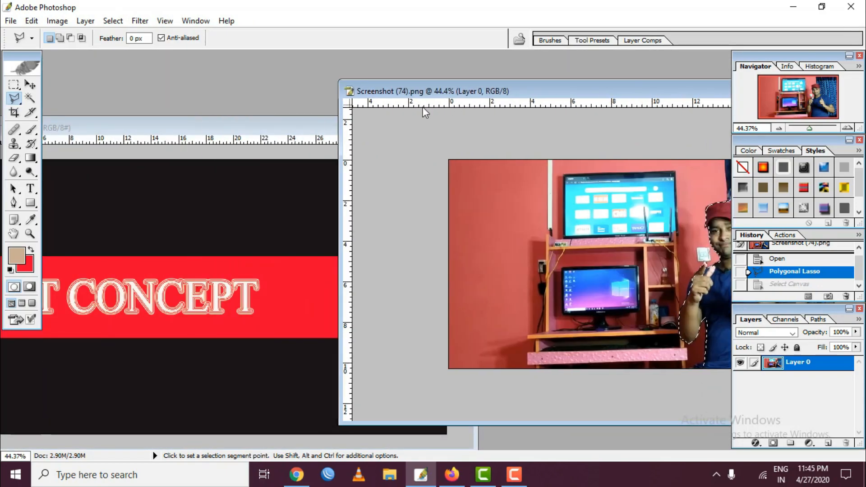
{"action": "left_click", "coordinate": [289, 131]}
{"action": "key", "text": "ctrl+v"}
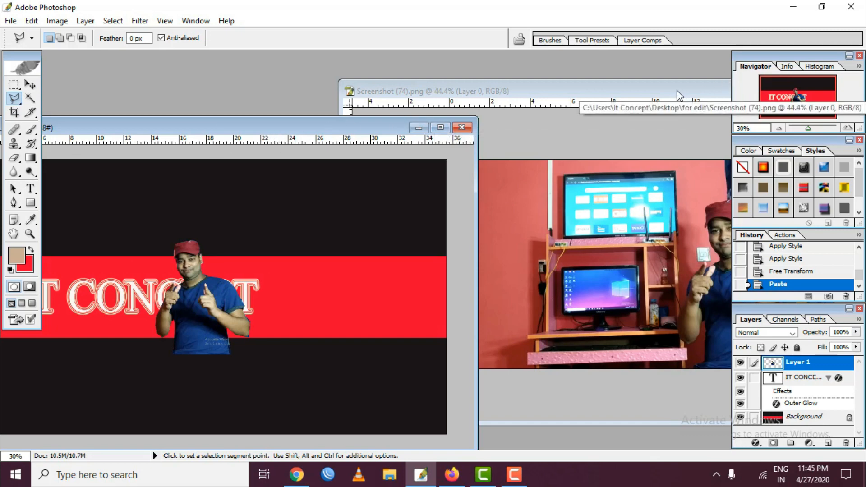
{"action": "left_click", "coordinate": [440, 128]}
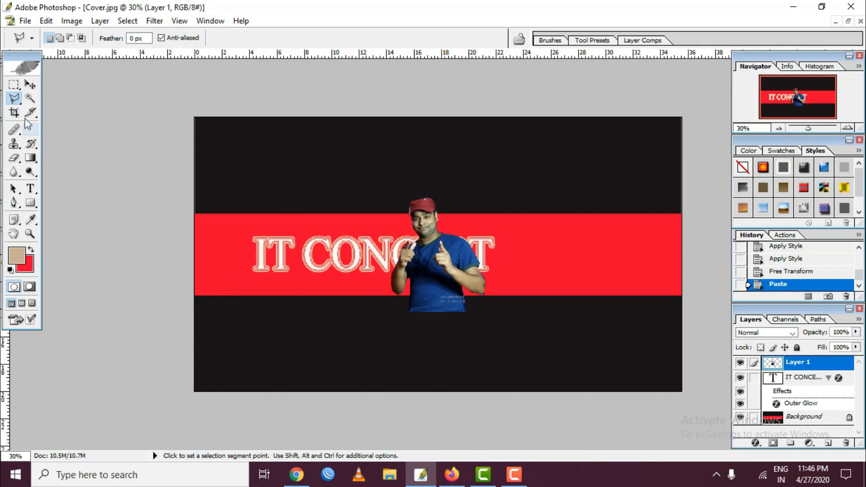
Step: Move the cut-out man beside the end of the title and scale him to about 70% height, narrowing him to fit inside the red band
{"action": "left_click", "coordinate": [31, 86]}
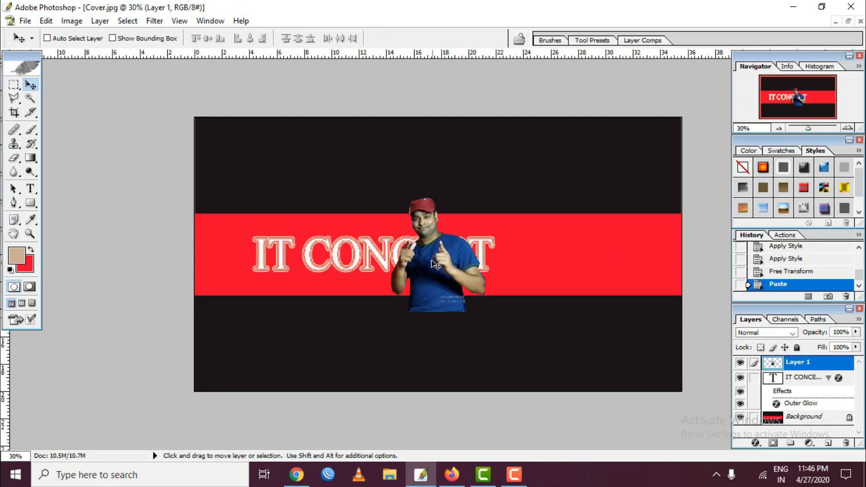
{"action": "left_click_drag", "start_coordinate": [432, 256], "coordinate": [551, 254]}
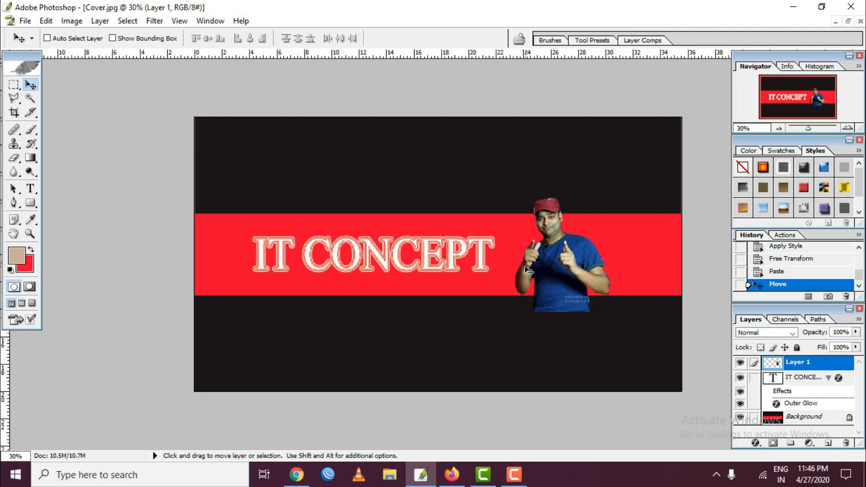
{"action": "key", "text": "ctrl+t"}
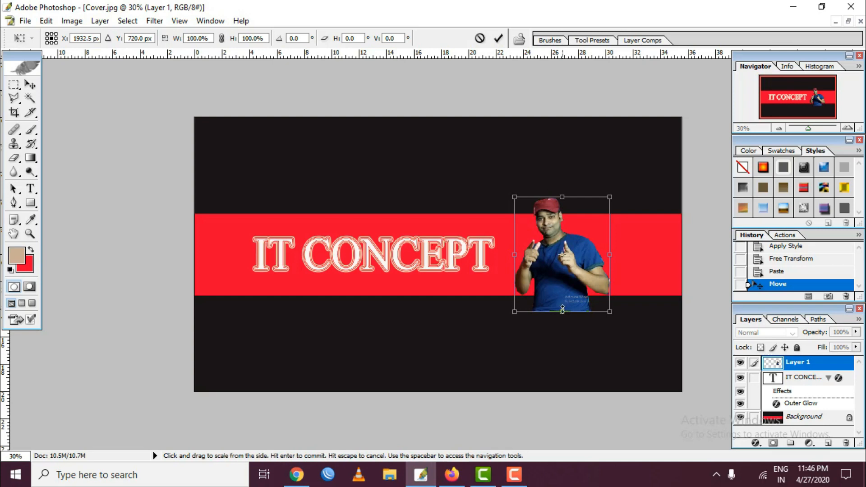
{"action": "left_click_drag", "start_coordinate": [563, 314], "coordinate": [566, 300]}
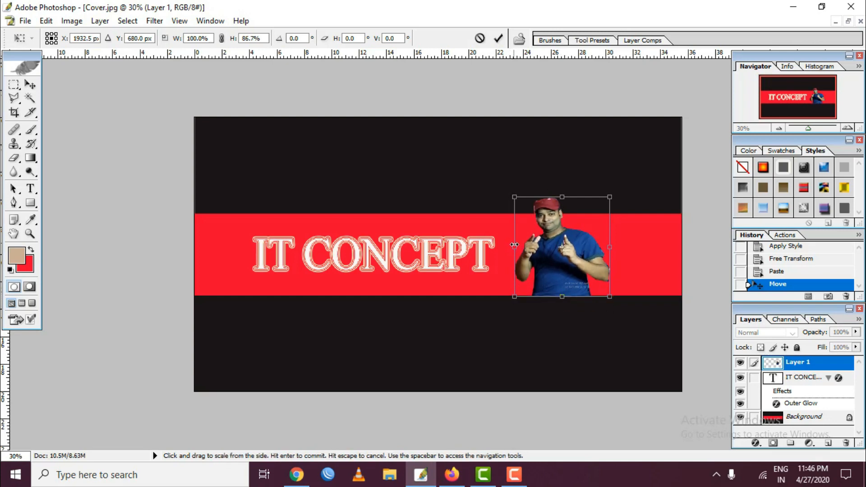
{"action": "mouse_move", "coordinate": [515, 247]}
{"action": "left_mouse_down"}
{"action": "mouse_move", "coordinate": [532, 248]}
{"action": "mouse_move", "coordinate": [523, 247]}
{"action": "left_mouse_up"}
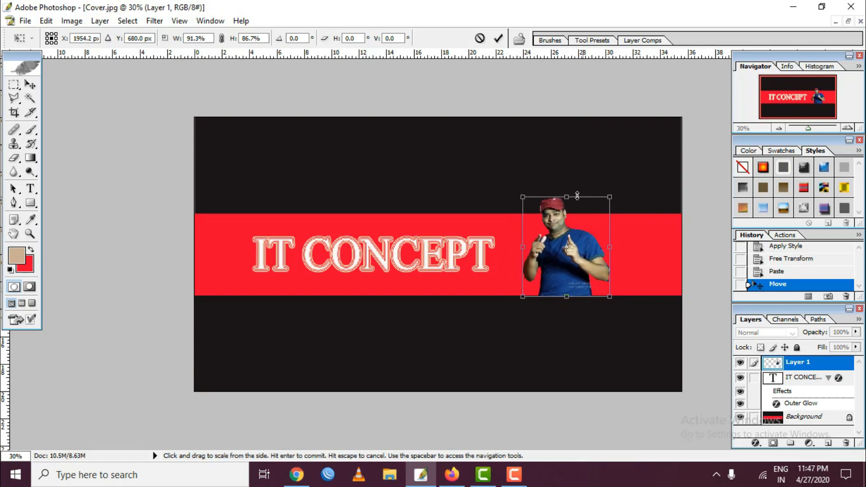
{"action": "left_click_drag", "start_coordinate": [567, 199], "coordinate": [568, 218]}
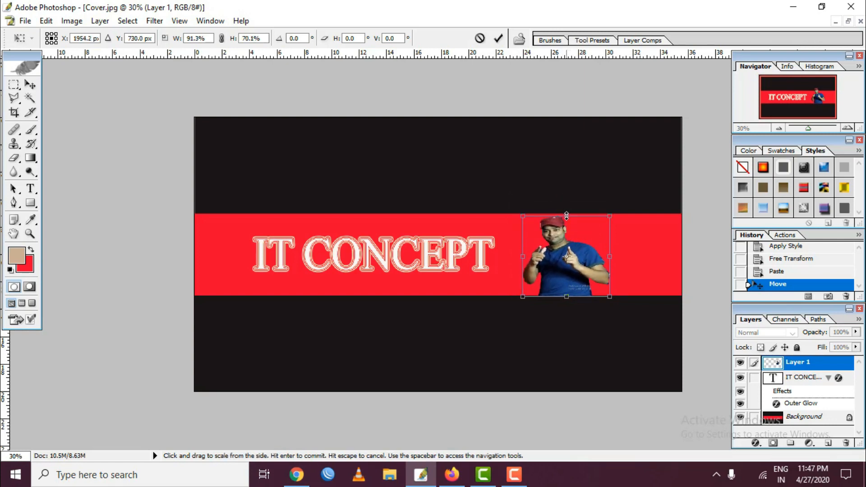
{"action": "left_click_drag", "start_coordinate": [611, 259], "coordinate": [602, 259]}
{"action": "key", "text": "Return"}
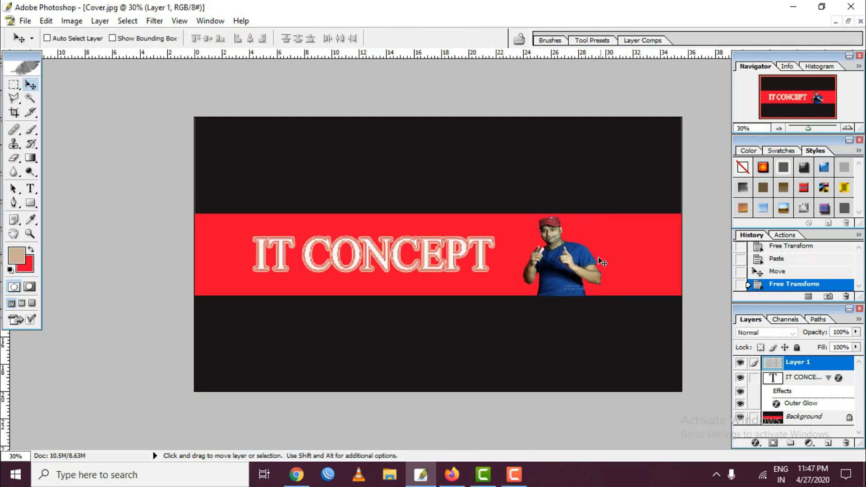
Step: Brighten the man's layer with Levels by setting the white input level to 212
{"action": "key", "text": "ctrl+0"}
{"action": "scroll", "coordinate": [549, 272], "scroll_direction": "down", "scroll_amount": 2}
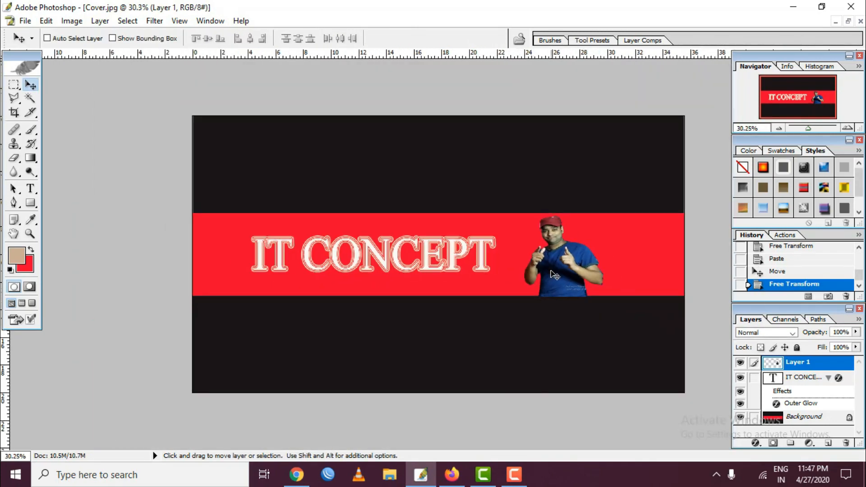
{"action": "scroll", "coordinate": [546, 281], "scroll_direction": "up", "scroll_amount": 1}
{"action": "scroll", "coordinate": [549, 284], "scroll_direction": "down", "scroll_amount": 1}
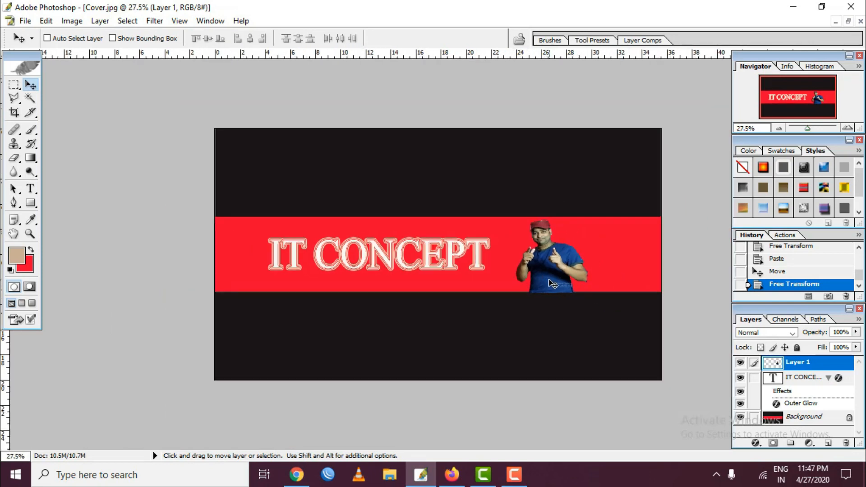
{"action": "scroll", "coordinate": [550, 284], "scroll_direction": "up", "scroll_amount": 1}
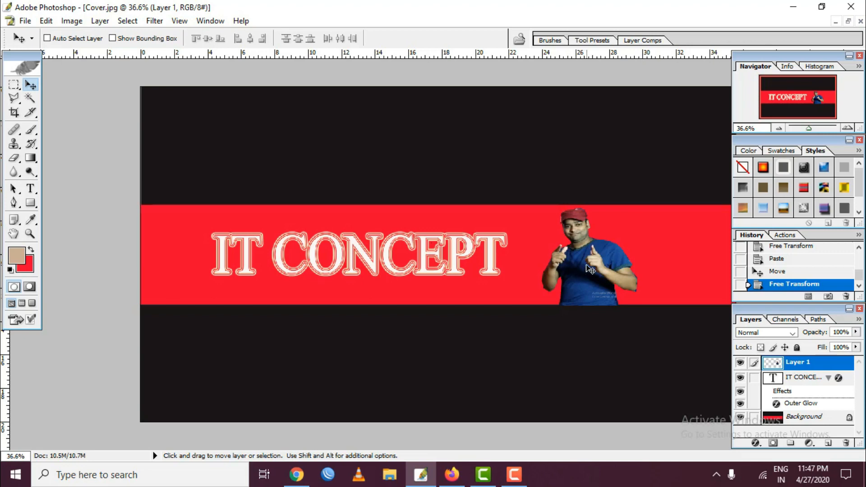
{"action": "key", "text": "ctrl+l"}
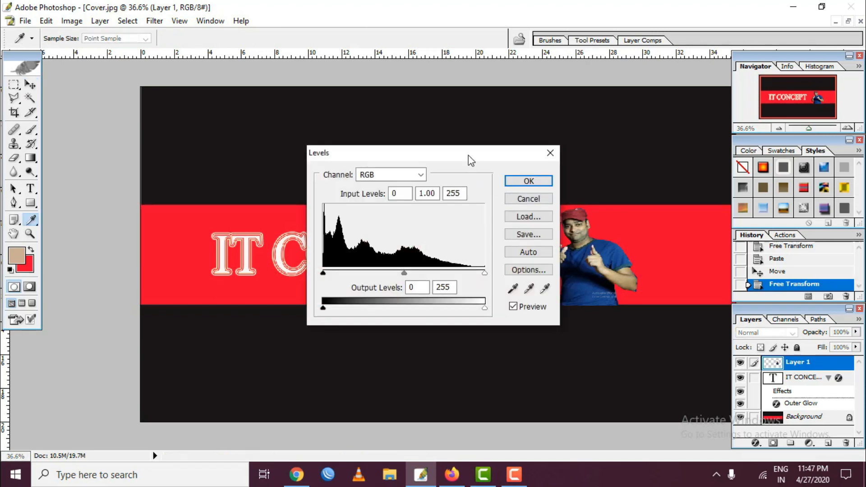
{"action": "left_click_drag", "start_coordinate": [470, 157], "coordinate": [772, 93]}
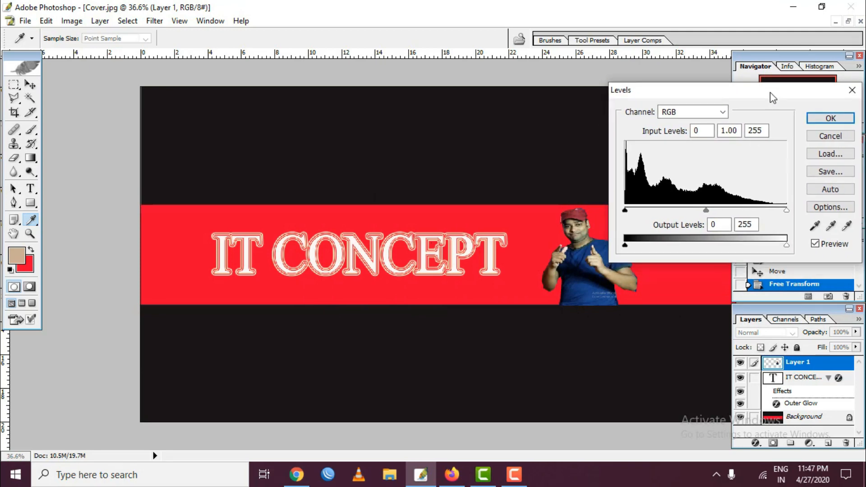
{"action": "left_click_drag", "start_coordinate": [787, 209], "coordinate": [760, 211]}
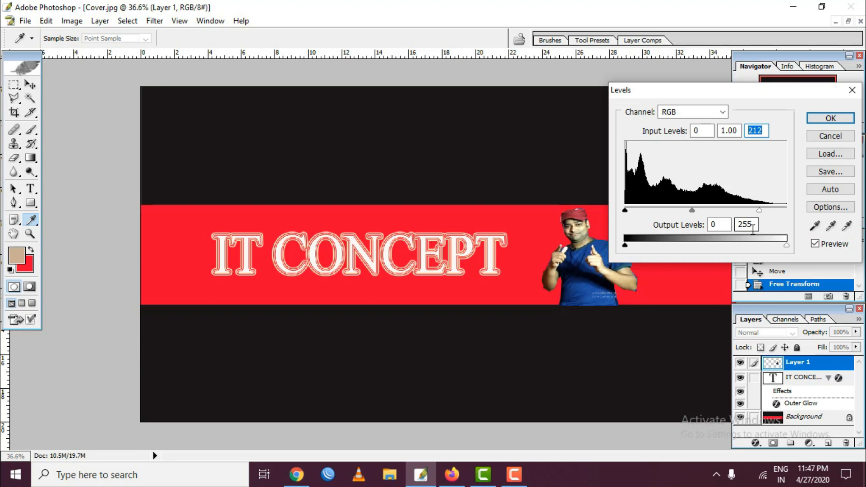
{"action": "left_click", "coordinate": [831, 119]}
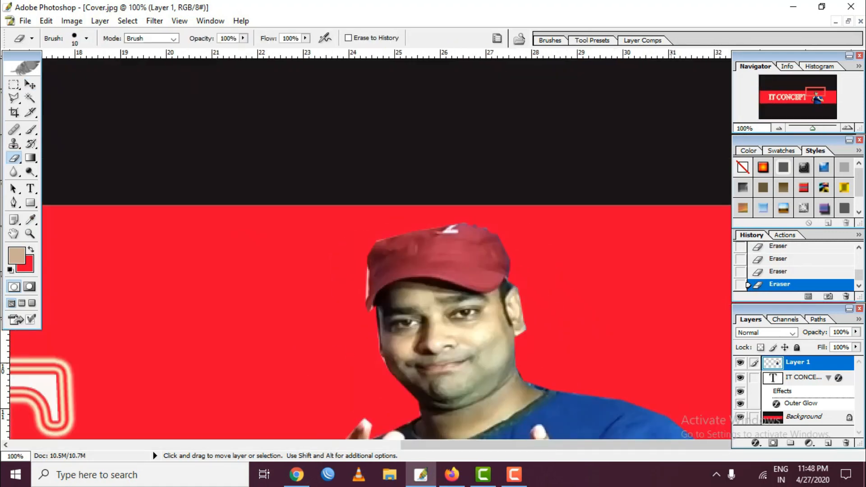
{"action": "key", "text": "ctrl+minus"}
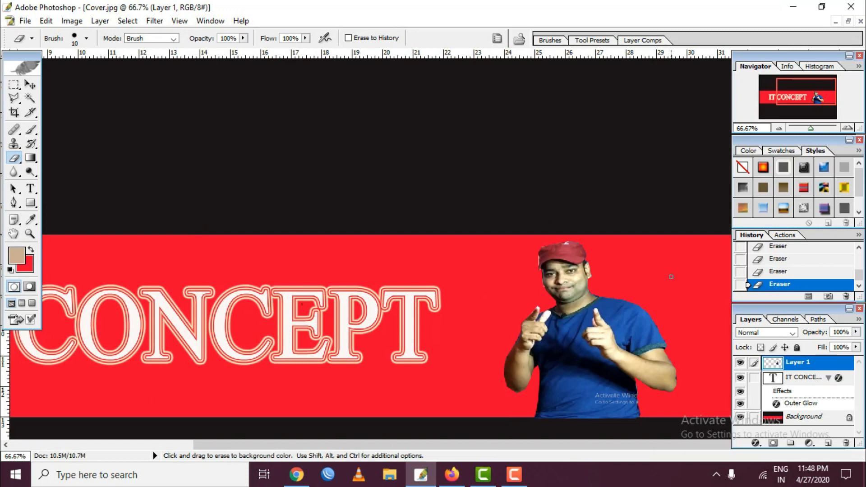
{"action": "key", "text": "ctrl+minus"}
{"action": "key", "text": "ctrl+minus"}
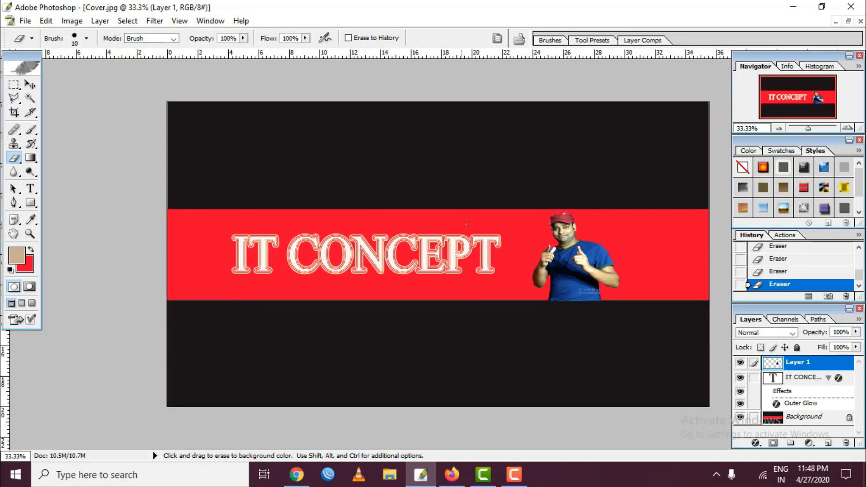
{"action": "key", "text": "ctrl+0"}
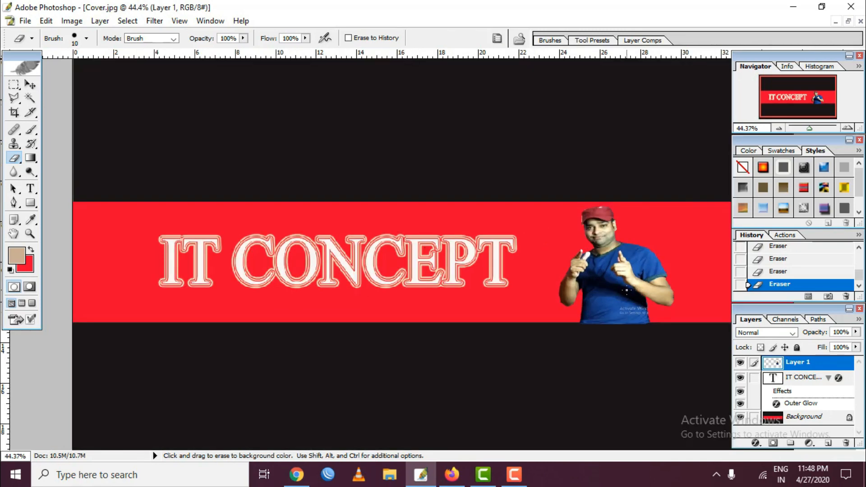
{"action": "key", "text": "bracketright"}
{"action": "key", "text": "bracketright"}
{"action": "key", "text": "ctrl"}
Step: Enable a Stroke effect in the layer style of the man's layer, Layer 1
{"action": "left_click", "coordinate": [30, 85]}
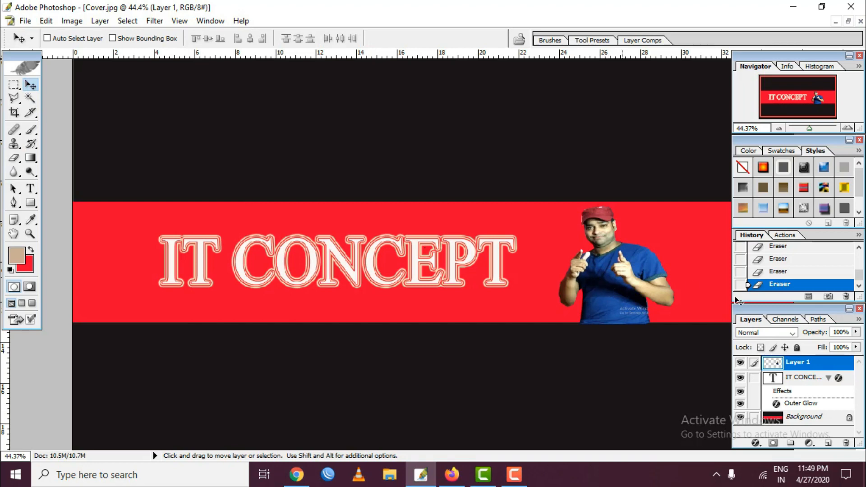
{"action": "right_click", "coordinate": [781, 365]}
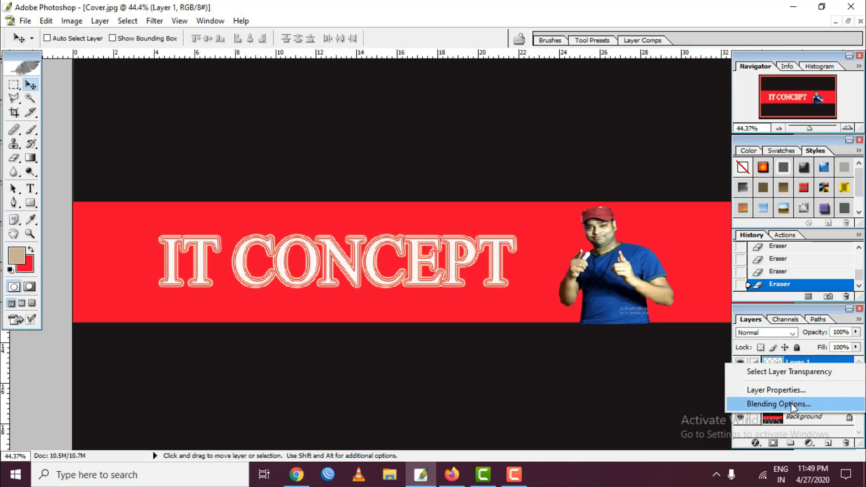
{"action": "left_click", "coordinate": [793, 405]}
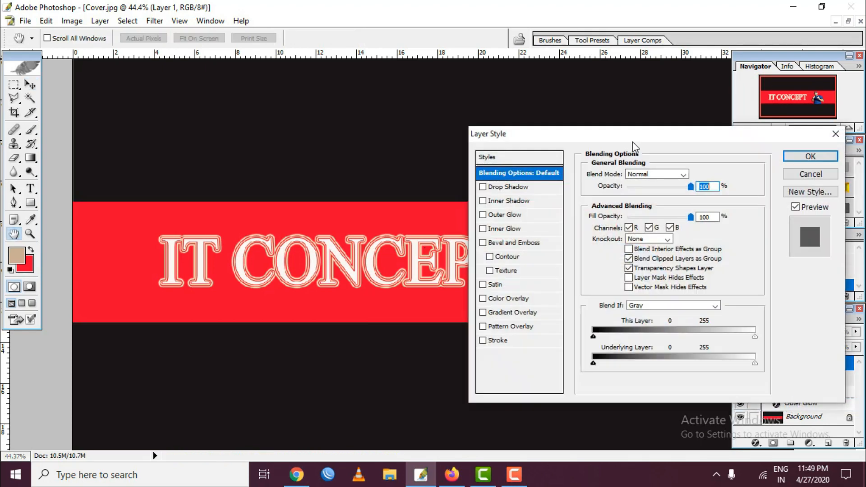
{"action": "left_click_drag", "start_coordinate": [633, 143], "coordinate": [857, 104]}
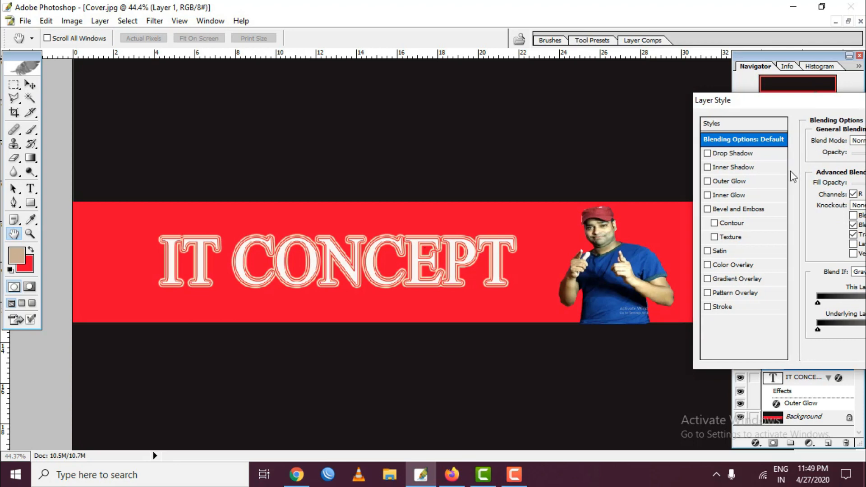
{"action": "left_click", "coordinate": [722, 308]}
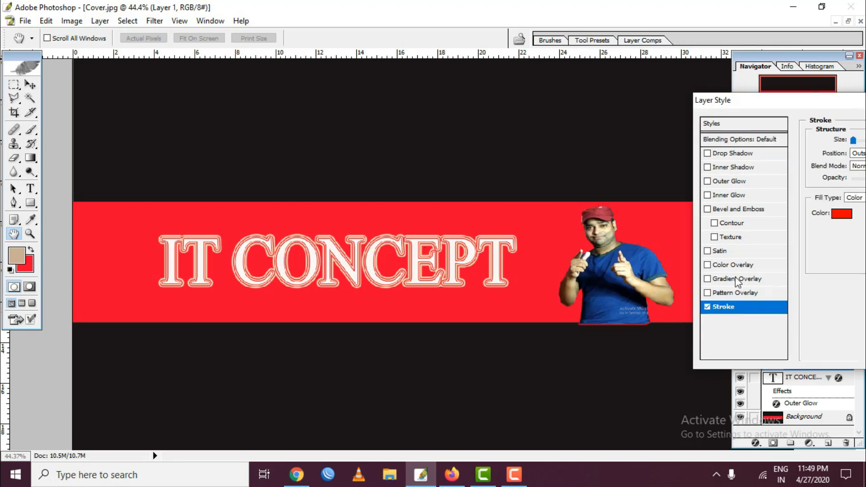
{"action": "left_click_drag", "start_coordinate": [808, 102], "coordinate": [238, 150]}
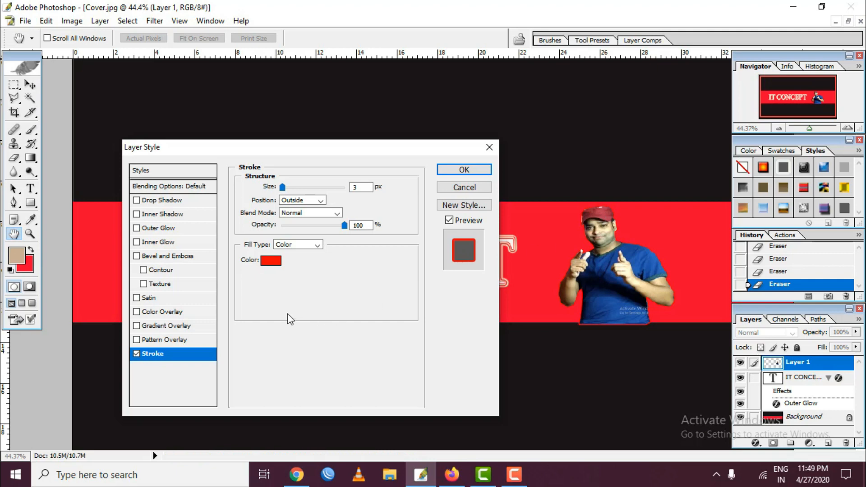
Step: Set the man's outline stroke to white with a size of 7 px and apply the layer style
{"action": "left_click", "coordinate": [273, 262]}
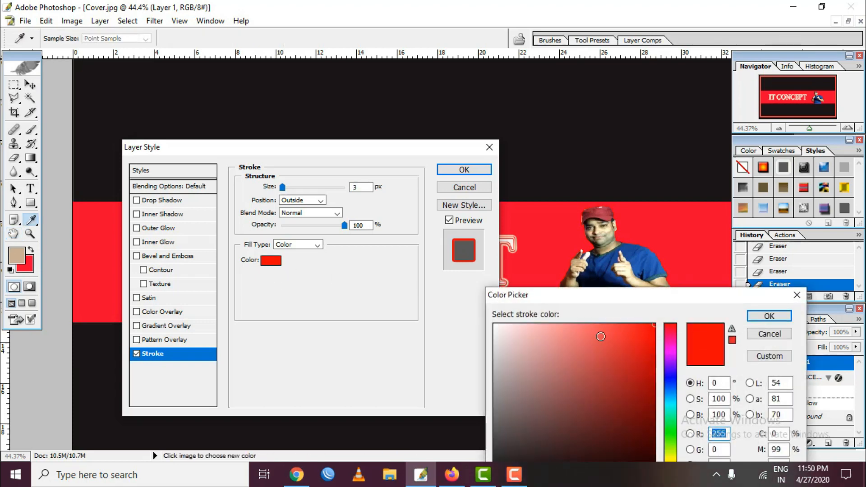
{"action": "left_click", "coordinate": [789, 295]}
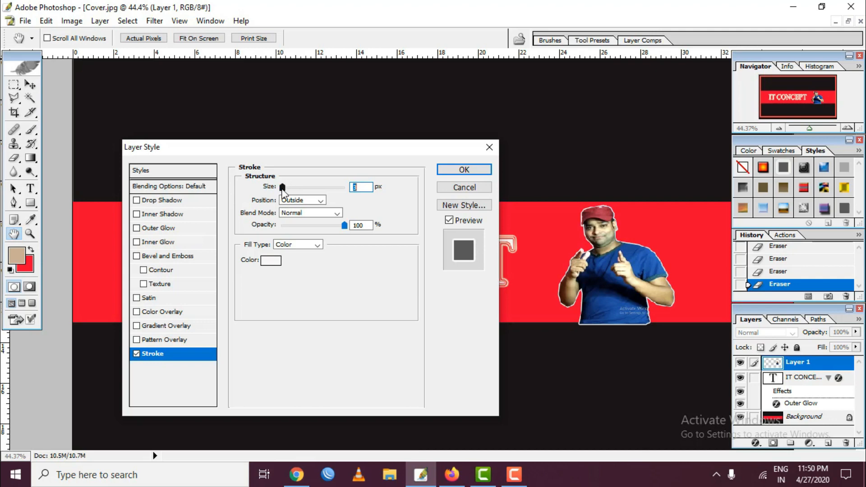
{"action": "left_click_drag", "start_coordinate": [283, 190], "coordinate": [286, 192]}
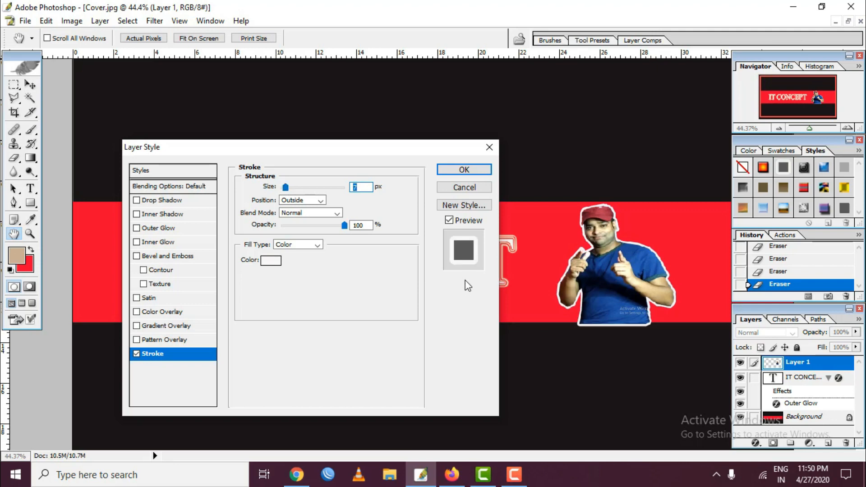
{"action": "left_click", "coordinate": [473, 170]}
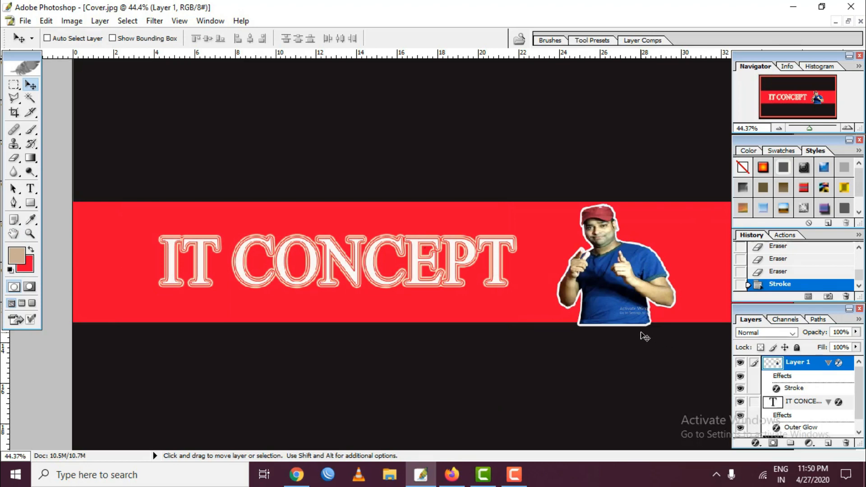
Step: Scale the man's height to about 97.3% from below so his outline ends at the red band's lower edge
{"action": "key", "text": "ctrl+t"}
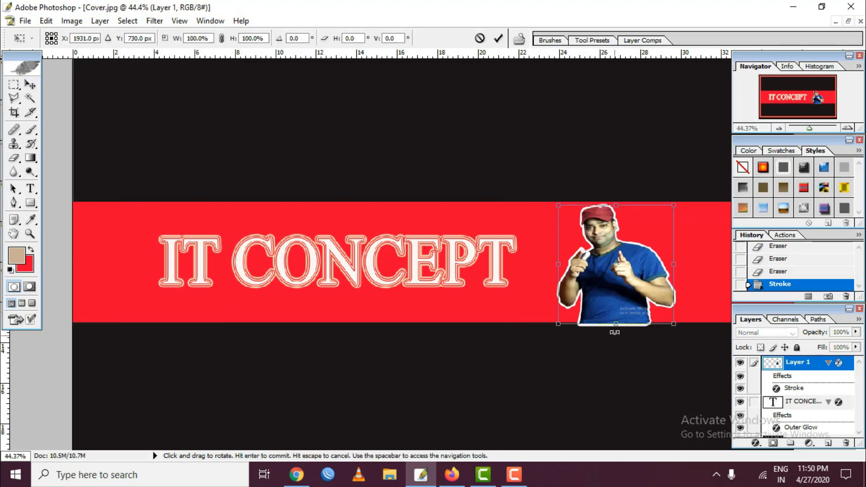
{"action": "left_click_drag", "start_coordinate": [616, 325], "coordinate": [617, 322]}
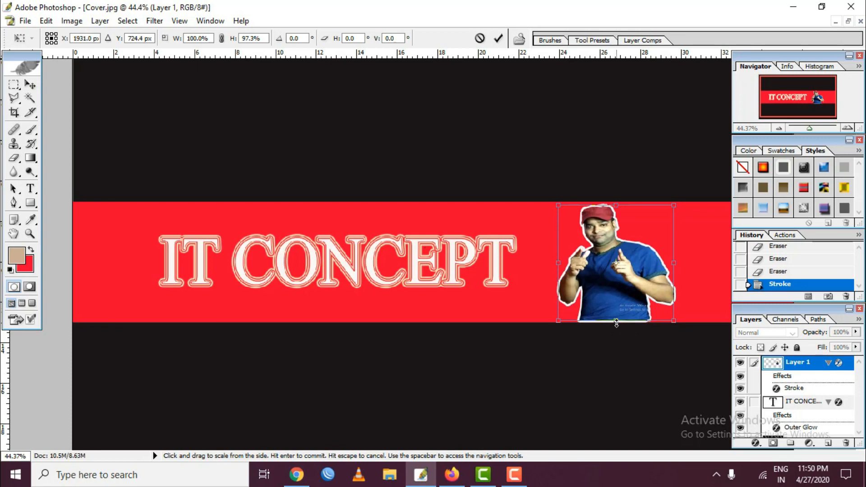
{"action": "key", "text": "Return"}
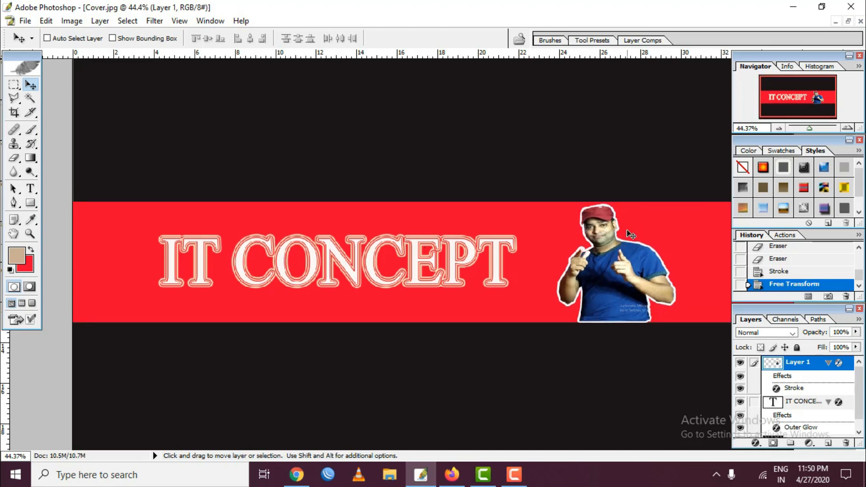
Step: Sample a pale skin tone from the highlight on the man's left cheek as the Brush colour
{"action": "key", "text": "ctrl+plus"}
{"action": "key", "text": "ctrl+plus"}
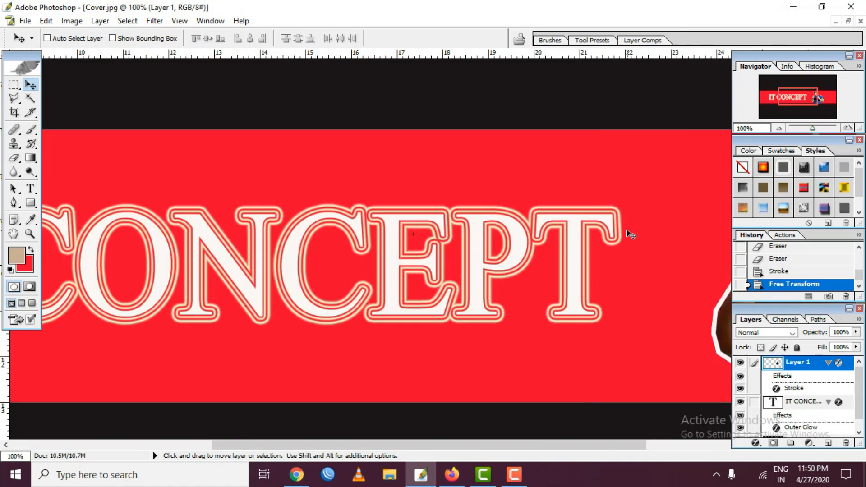
{"action": "left_click_drag", "start_coordinate": [537, 245], "coordinate": [281, 255]}
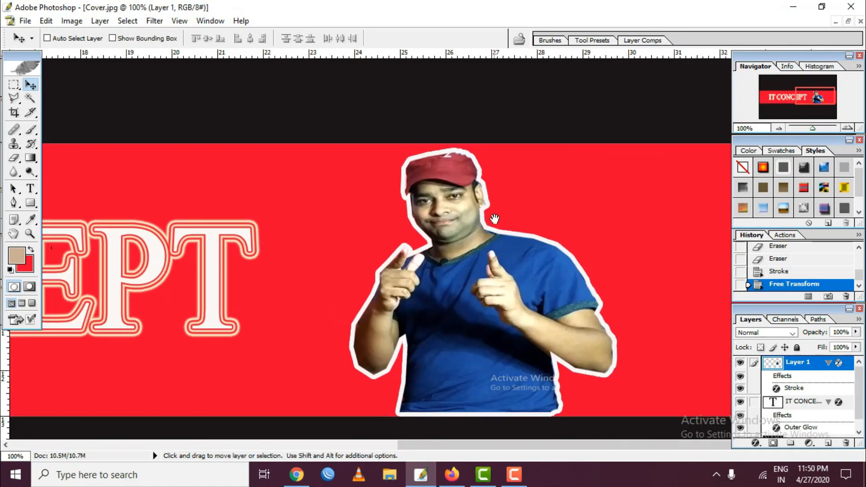
{"action": "key", "text": "ctrl+plus"}
{"action": "key", "text": "ctrl+plus"}
{"action": "left_click_drag", "start_coordinate": [494, 219], "coordinate": [504, 296]}
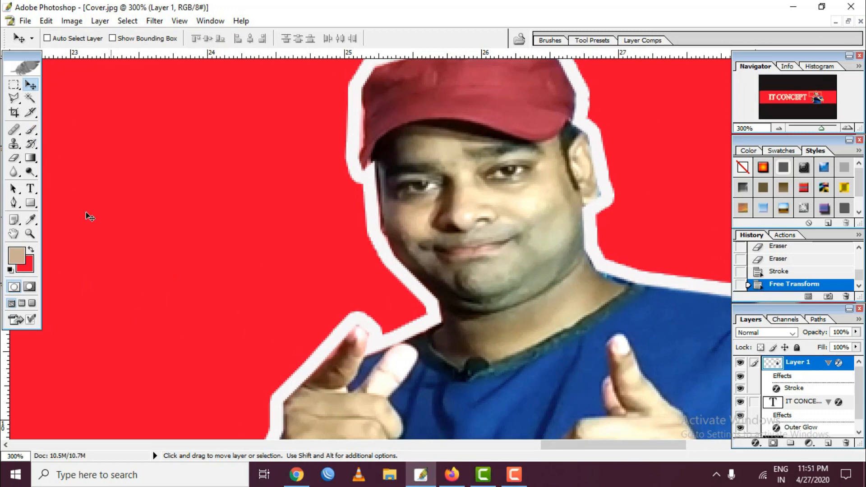
{"action": "left_click", "coordinate": [31, 130]}
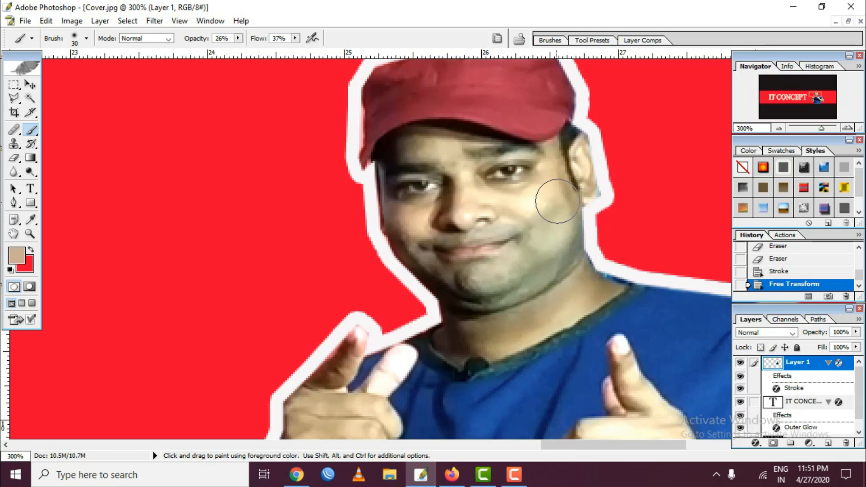
{"action": "key", "text": "alt"}
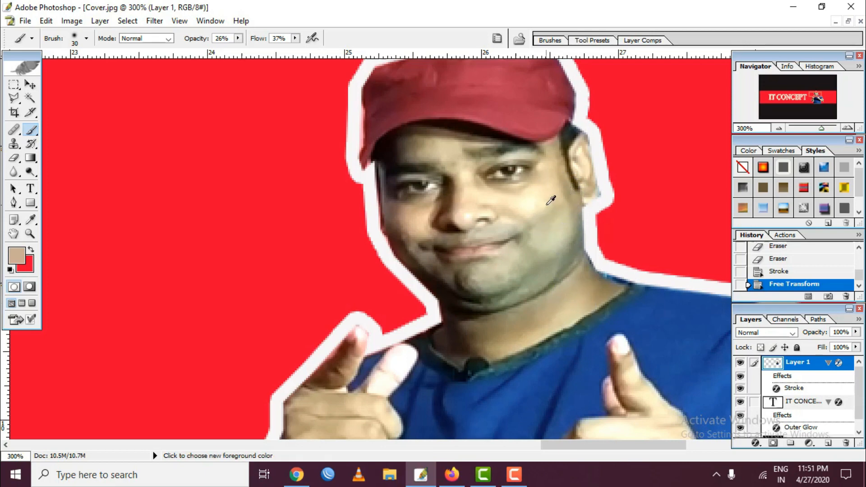
{"action": "left_click", "coordinate": [550, 198], "text": "alt"}
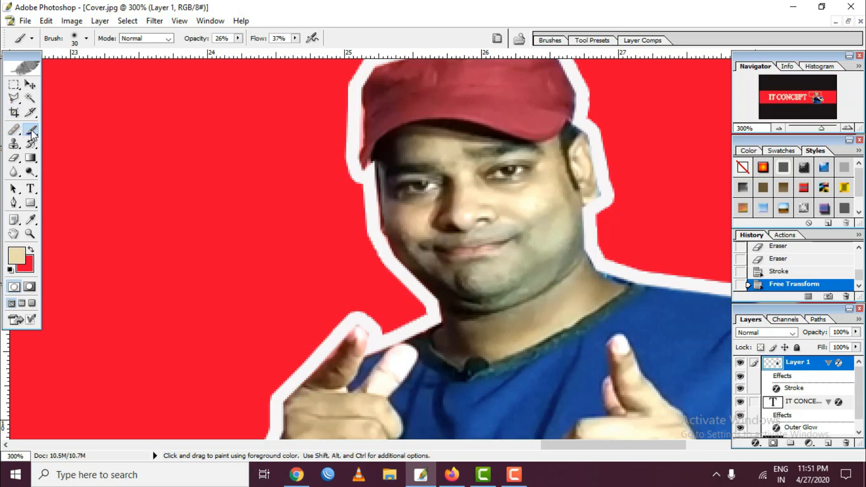
{"action": "left_click", "coordinate": [544, 204], "text": "alt"}
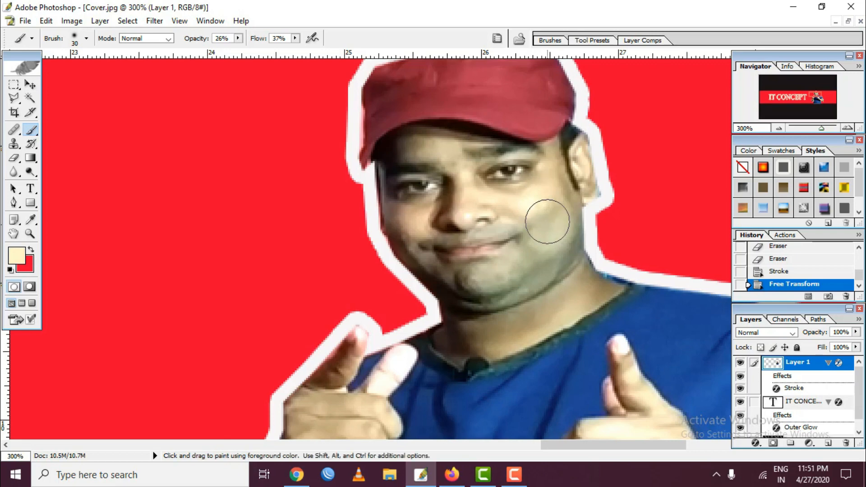
Step: Lighten the man's left cheek and jaw with Brush dabs at size 20, 26% opacity and 37% flow
{"action": "key", "text": "["}
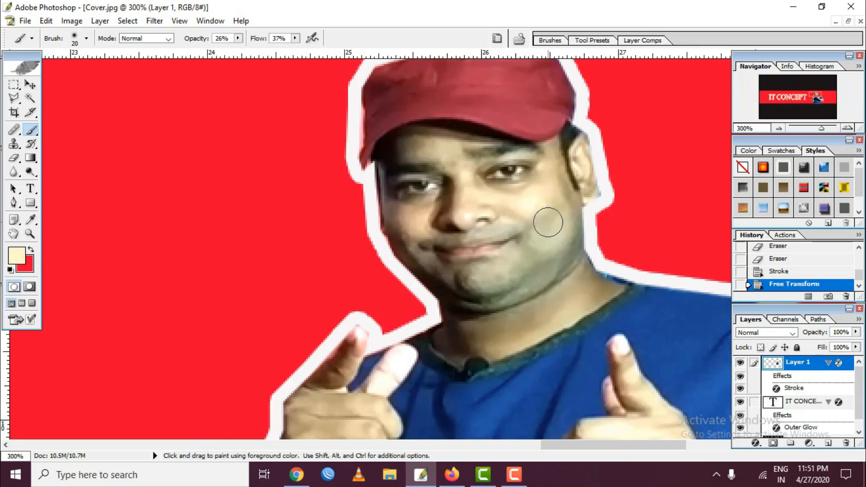
{"action": "left_click", "coordinate": [555, 208]}
{"action": "left_click", "coordinate": [553, 220]}
{"action": "left_click", "coordinate": [541, 238]}
{"action": "left_click", "coordinate": [524, 256]}
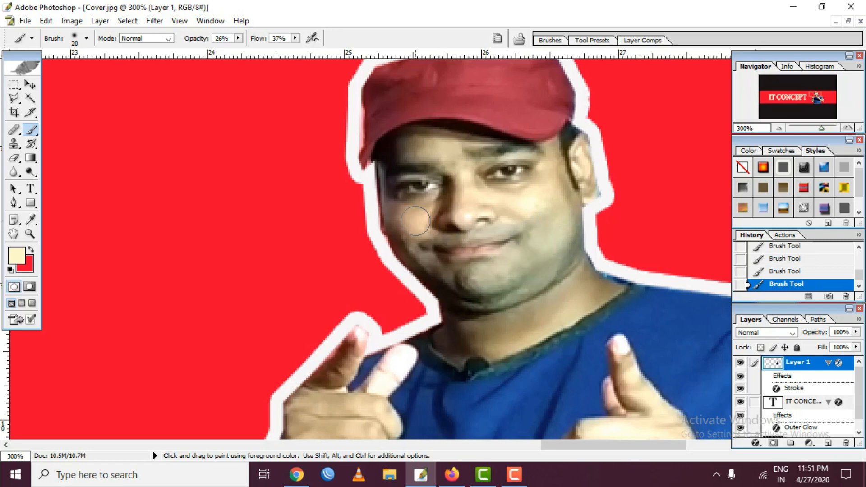
{"action": "left_click_drag", "start_coordinate": [399, 218], "coordinate": [410, 249]}
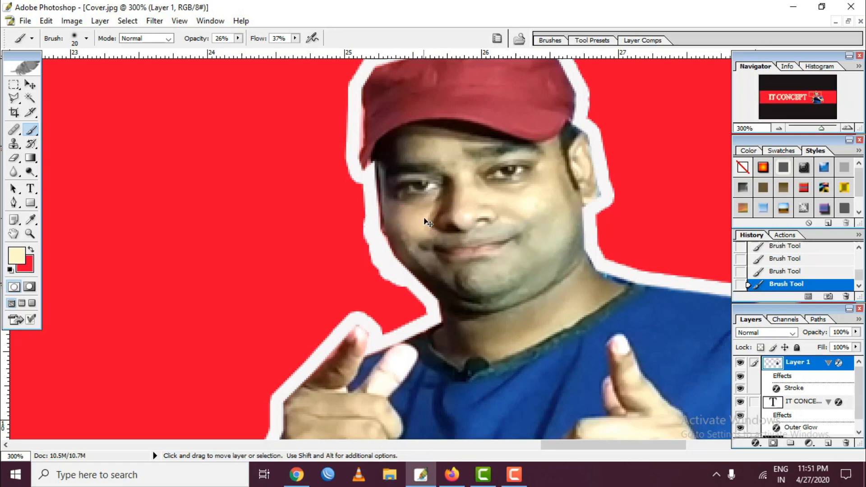
{"action": "key", "text": "ctrl+z"}
Step: Dodge the man's right cheek and chin with a size 20 brush, and below his left eye with size 10
{"action": "key", "text": "o"}
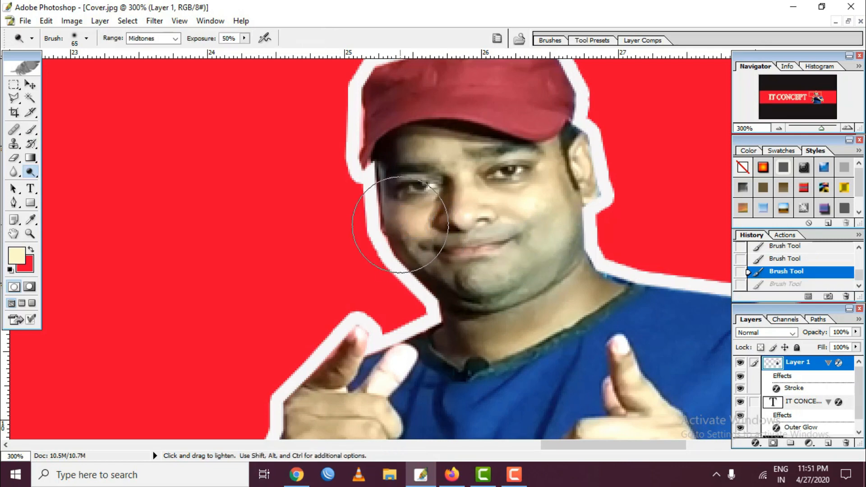
{"action": "key", "text": "bracketleft"}
{"action": "key", "text": "bracketleft"}
{"action": "key", "text": "bracketleft"}
{"action": "key", "text": "bracketleft"}
{"action": "key", "text": "bracketleft"}
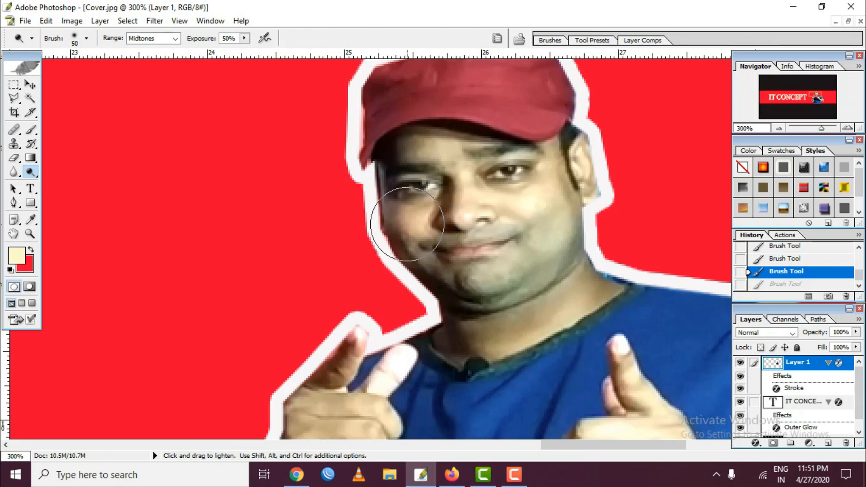
{"action": "left_click", "coordinate": [407, 249]}
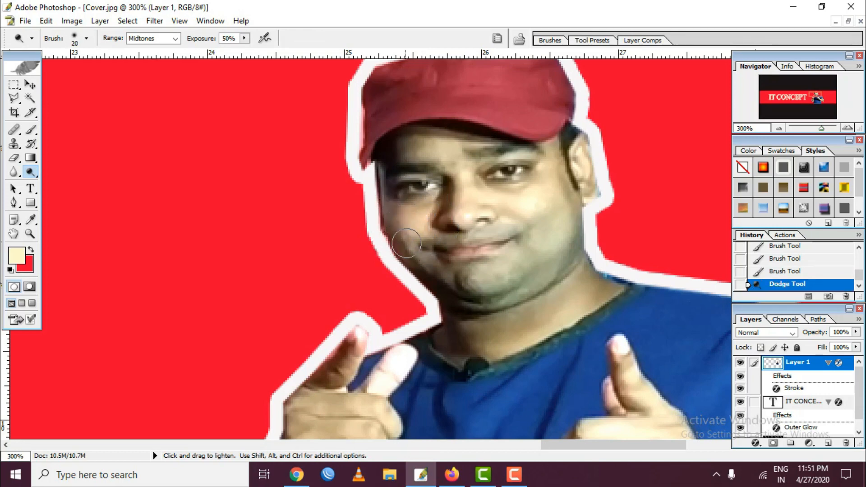
{"action": "left_click", "coordinate": [403, 244]}
{"action": "left_click", "coordinate": [491, 279]}
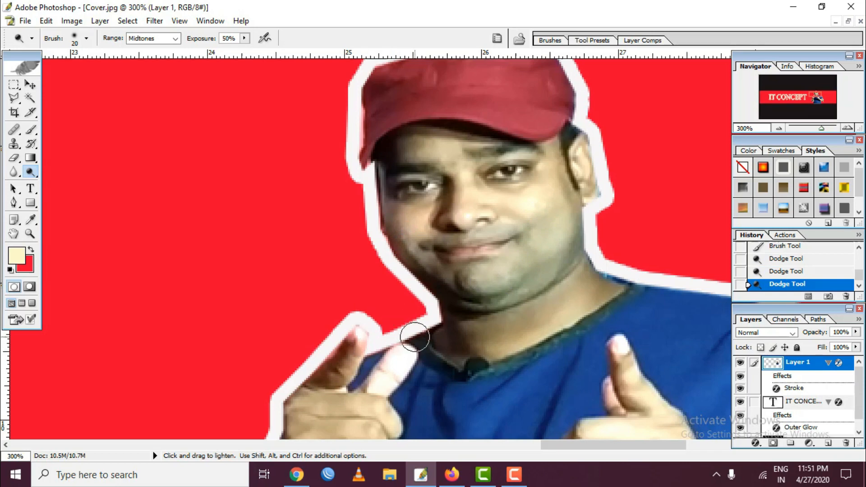
{"action": "key", "text": "bracketleft"}
{"action": "left_click", "coordinate": [494, 187]}
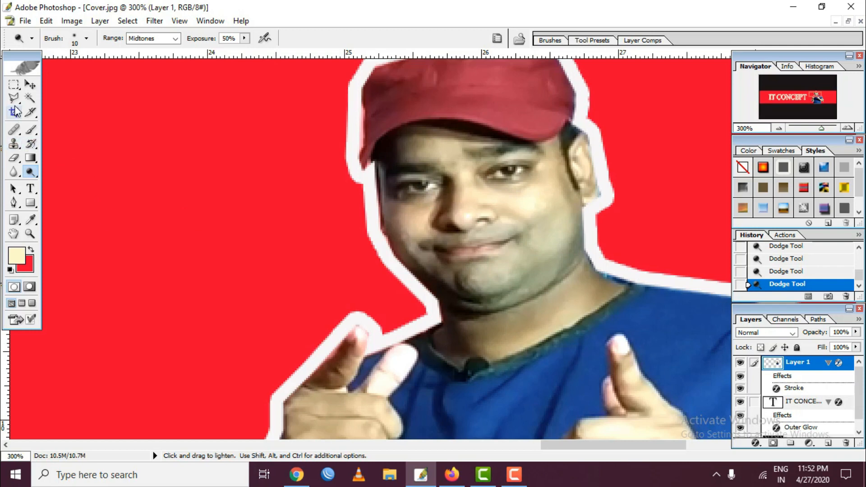
Step: Select the man's lips with a Polygonal Lasso outline
{"action": "left_click", "coordinate": [14, 97]}
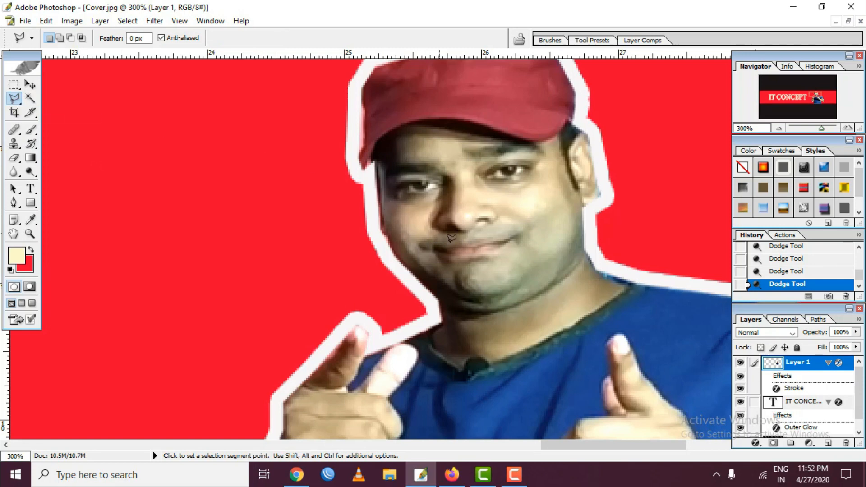
{"action": "left_click", "coordinate": [439, 254]}
{"action": "left_click", "coordinate": [479, 255]}
{"action": "left_click", "coordinate": [509, 241]}
{"action": "left_click", "coordinate": [442, 249]}
{"action": "key", "text": "i"}
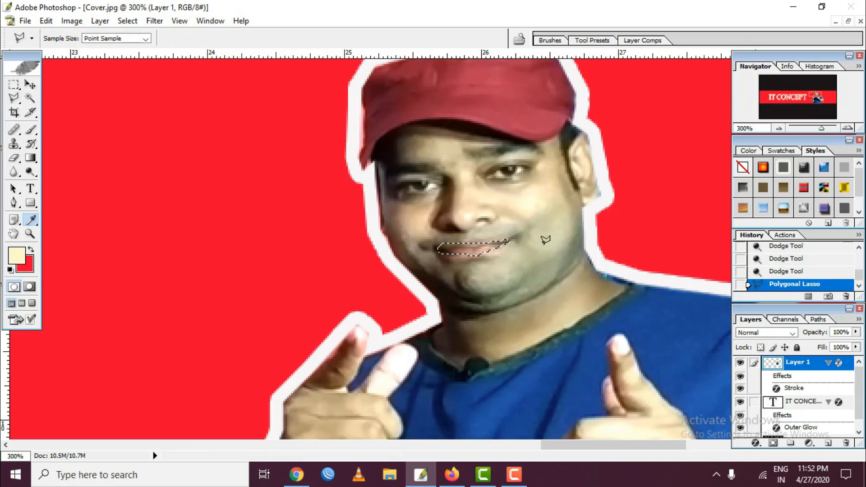
Step: Shift the midtones of the selected lips towards red with Color Balance, then deselect
{"action": "key", "text": "ctrl+b"}
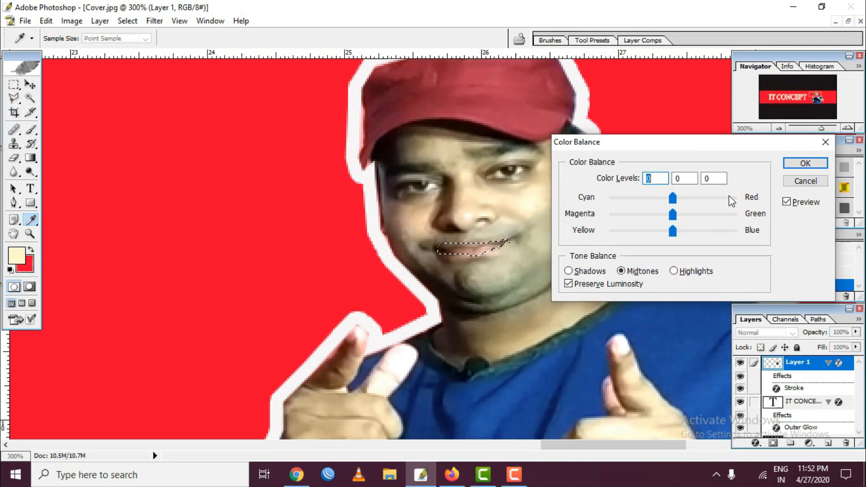
{"action": "left_click_drag", "start_coordinate": [674, 201], "coordinate": [692, 201]}
{"action": "left_click", "coordinate": [793, 163]}
{"action": "key", "text": "ctrl+d"}
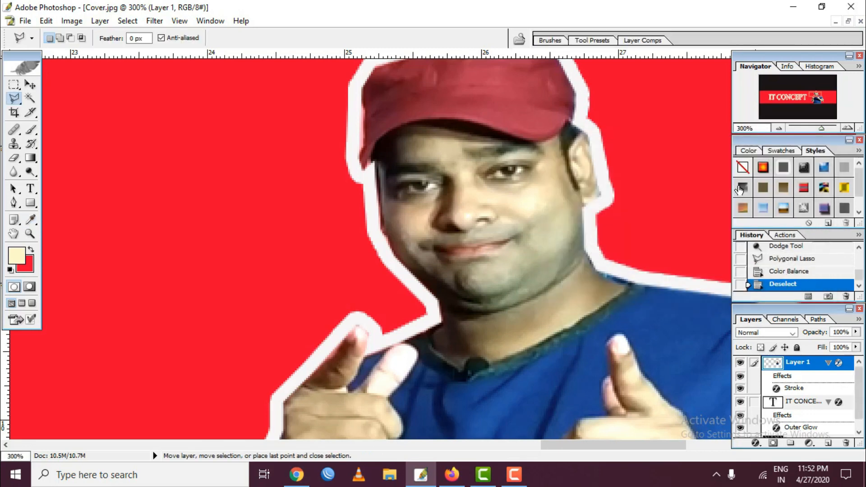
Step: Start saving the finished banner under a new name and choose the JPEG format
{"action": "key", "text": "ctrl+minus"}
{"action": "key", "text": "ctrl+minus"}
{"action": "key", "text": "ctrl+minus"}
{"action": "key", "text": "ctrl+minus"}
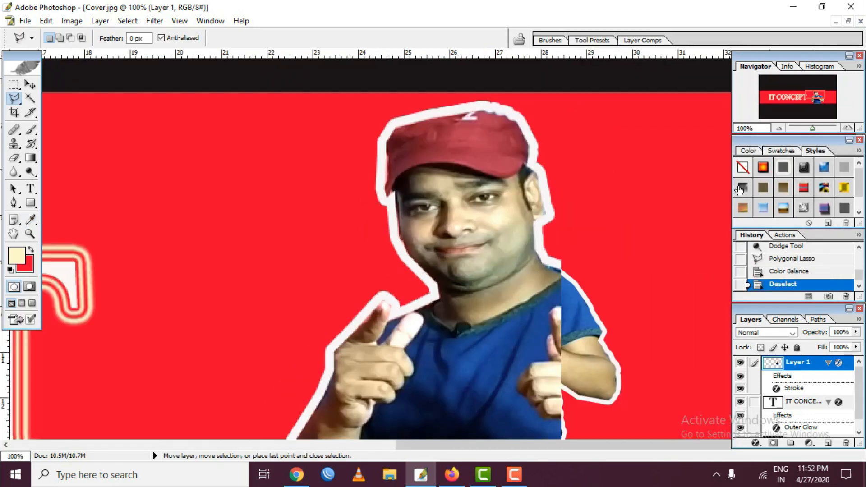
{"action": "key", "text": "ctrl+minus"}
{"action": "key", "text": "ctrl+minus"}
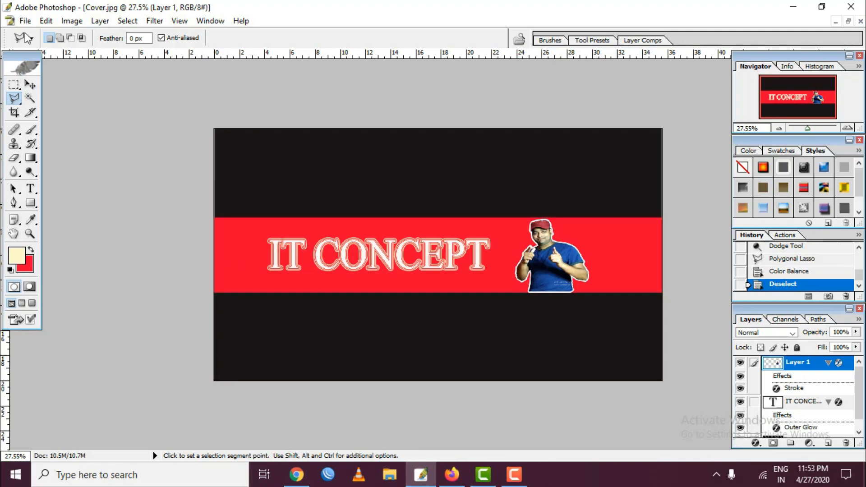
{"action": "left_click", "coordinate": [25, 20]}
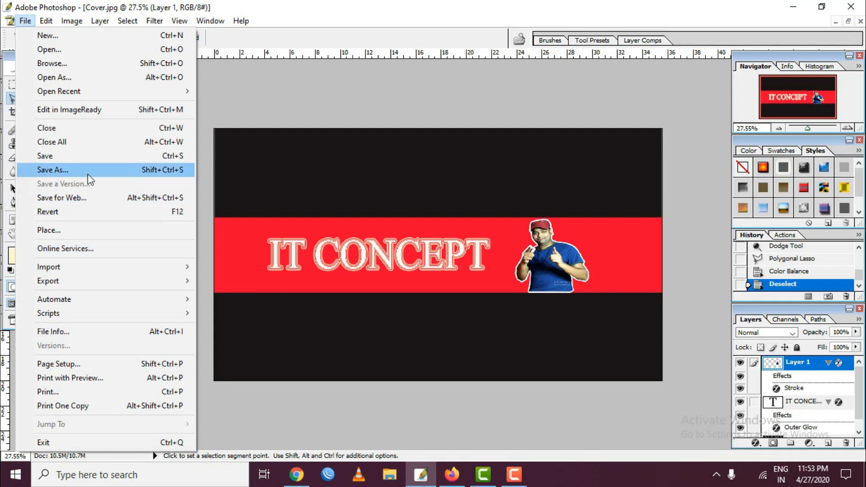
{"action": "left_click", "coordinate": [88, 175]}
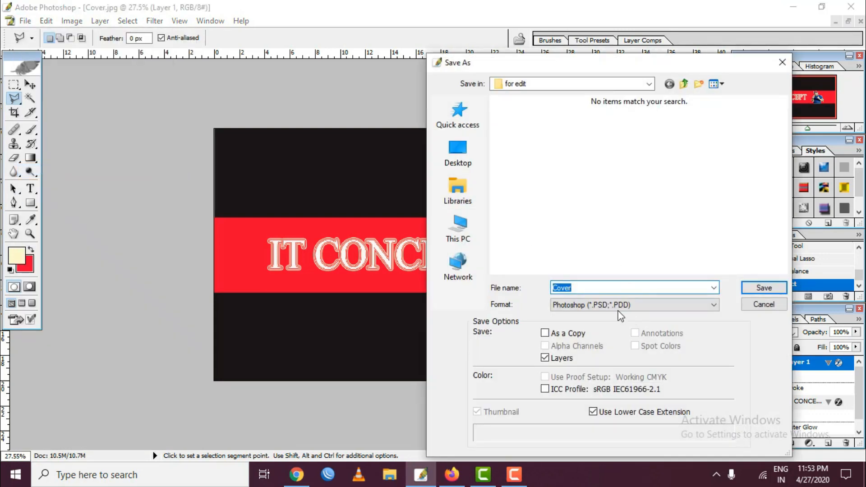
{"action": "left_click", "coordinate": [594, 307]}
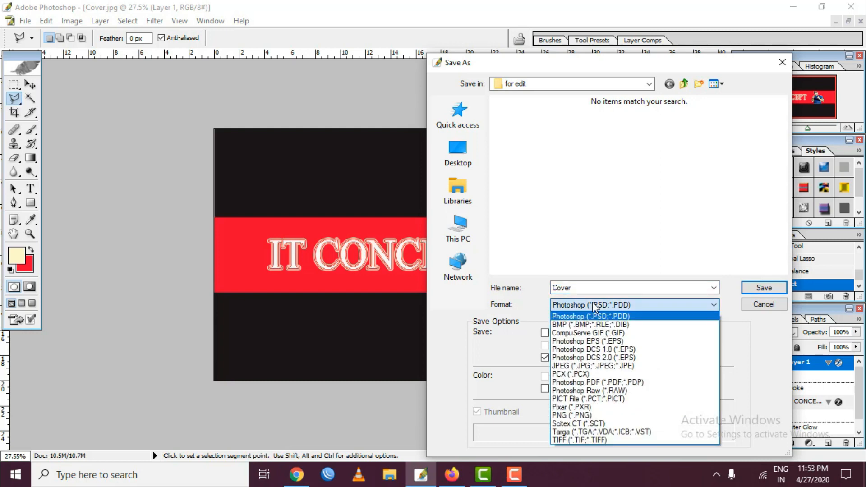
{"action": "left_click", "coordinate": [618, 367]}
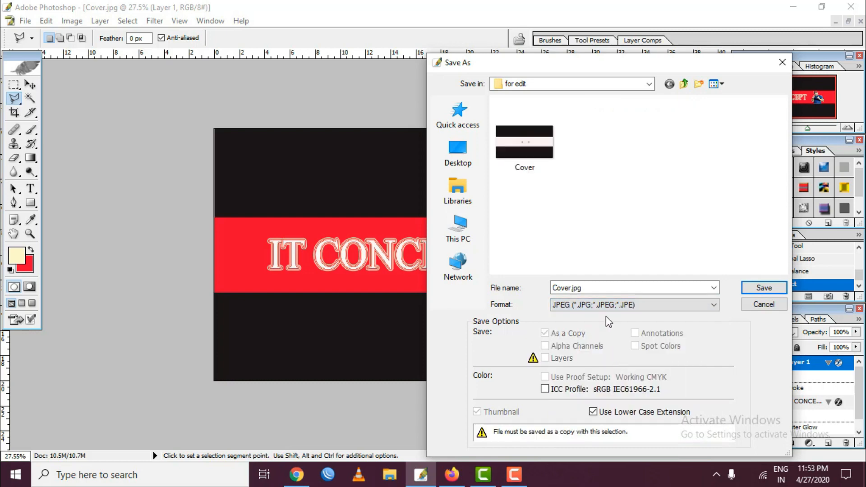
Step: Name the file Cover photo and save it in the desktop's for edit folder, accepting the JPEG options
{"action": "left_click", "coordinate": [607, 286]}
{"action": "key", "text": "BackSpace"}
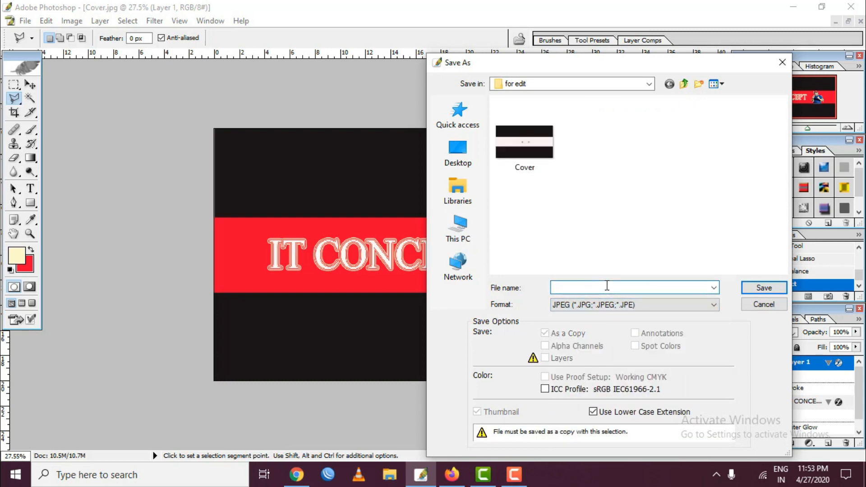
{"action": "type", "text": "Cover phot"}
{"action": "left_click", "coordinate": [459, 151]}
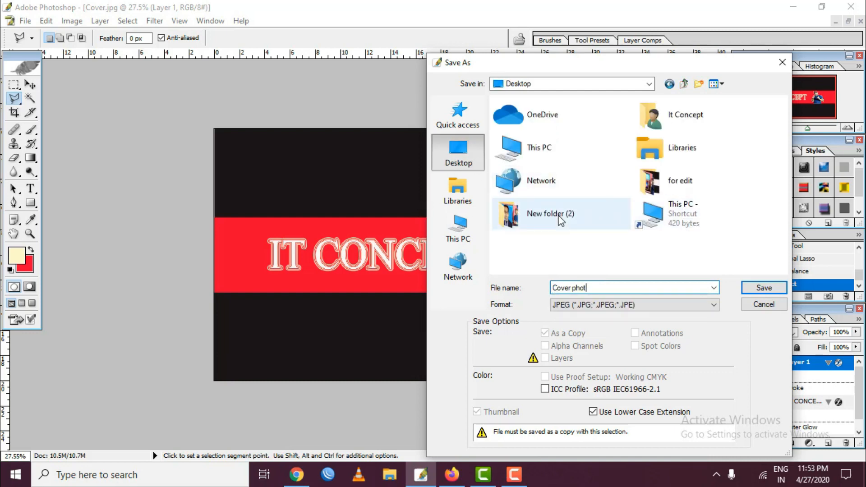
{"action": "double_click", "coordinate": [677, 181]}
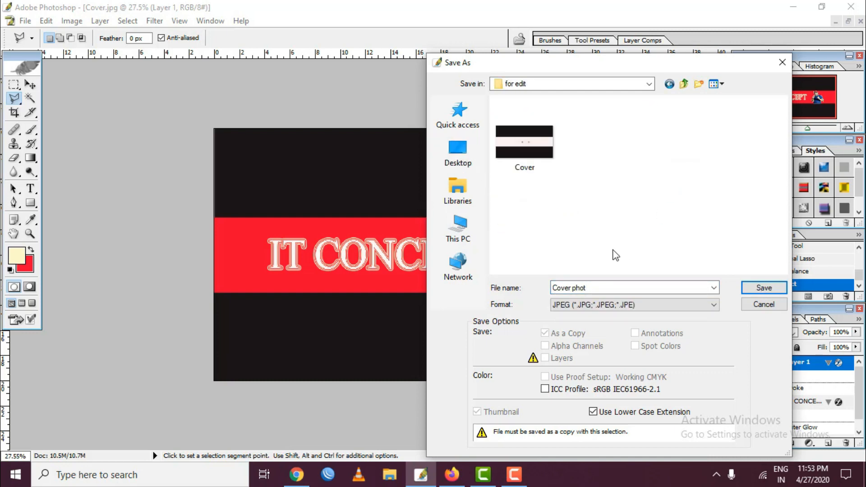
{"action": "left_click", "coordinate": [645, 284]}
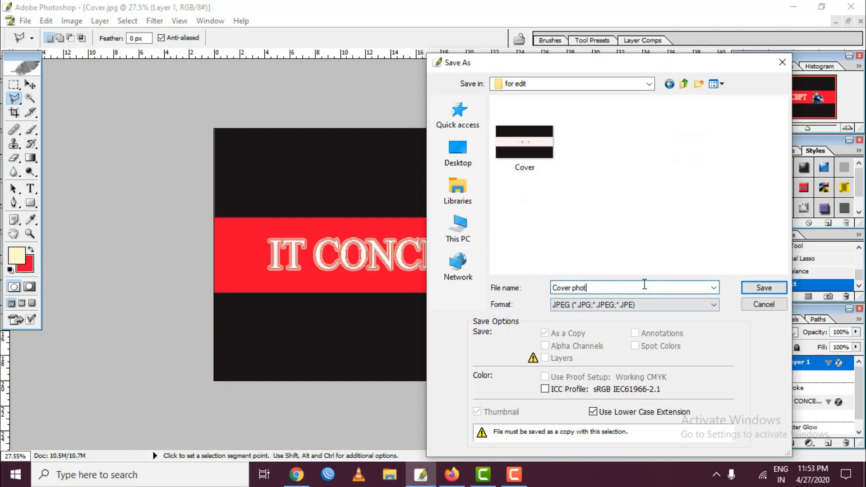
{"action": "type", "text": "o"}
{"action": "left_click", "coordinate": [763, 289]}
{"action": "left_click", "coordinate": [711, 253]}
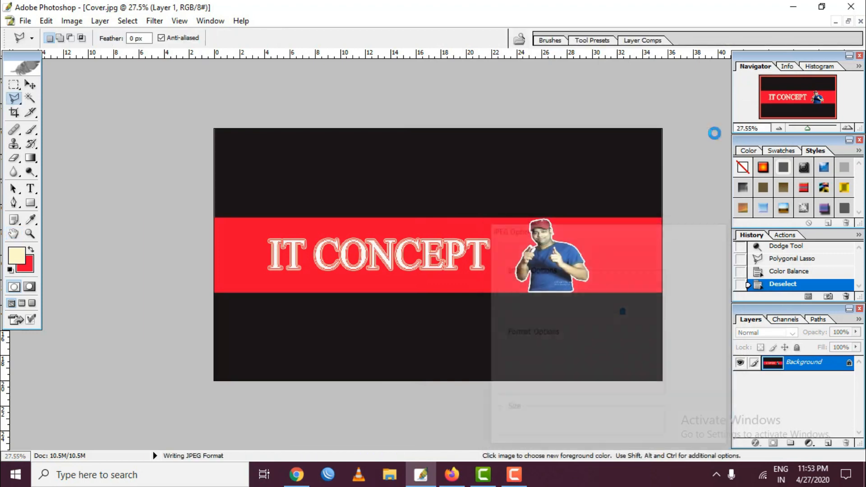
Step: Check the saved Cover photo.jpg by viewing it from the for edit folder on the desktop, then close both windows
{"action": "left_click", "coordinate": [794, 7]}
{"action": "right_click", "coordinate": [340, 40]}
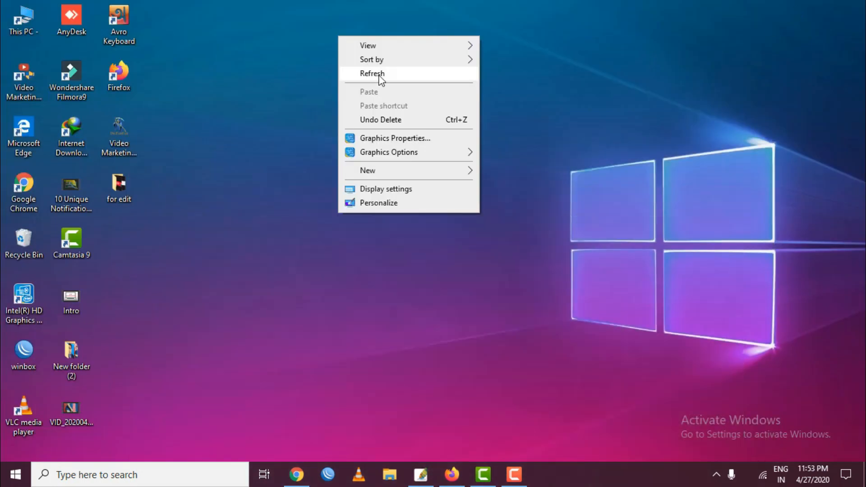
{"action": "left_click", "coordinate": [379, 74]}
{"action": "double_click", "coordinate": [119, 185]}
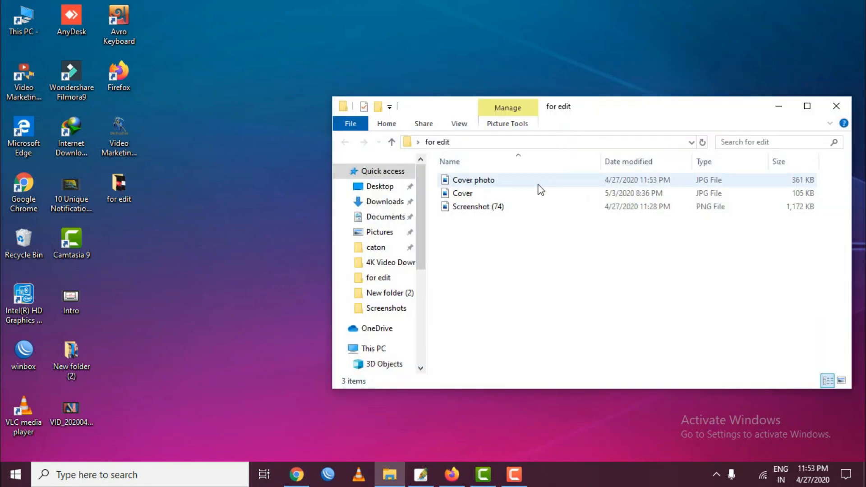
{"action": "left_click", "coordinate": [476, 184]}
{"action": "double_click", "coordinate": [474, 184]}
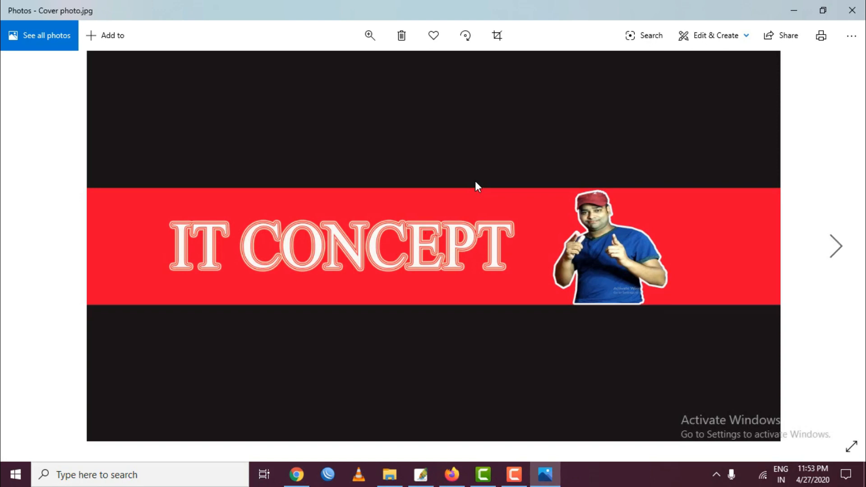
{"action": "left_click", "coordinate": [856, 13]}
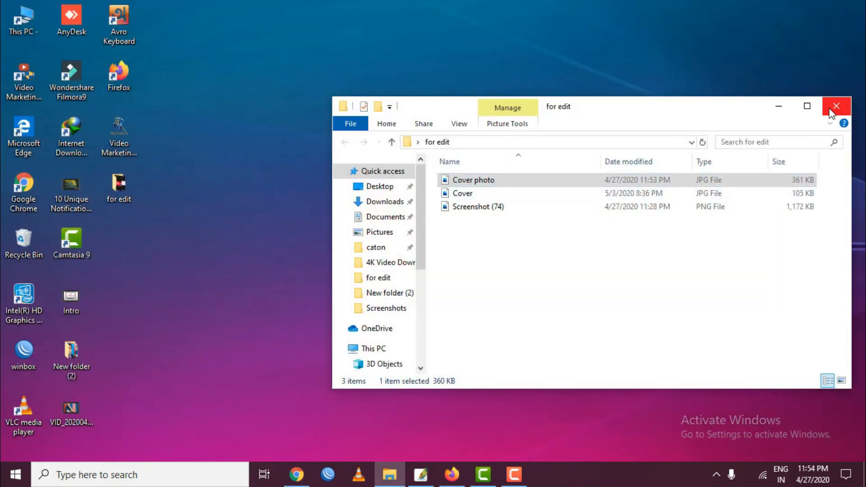
{"action": "left_click", "coordinate": [830, 109]}
Step: Switch to the web browser with the YouTube channel page
{"action": "left_click", "coordinate": [297, 474]}
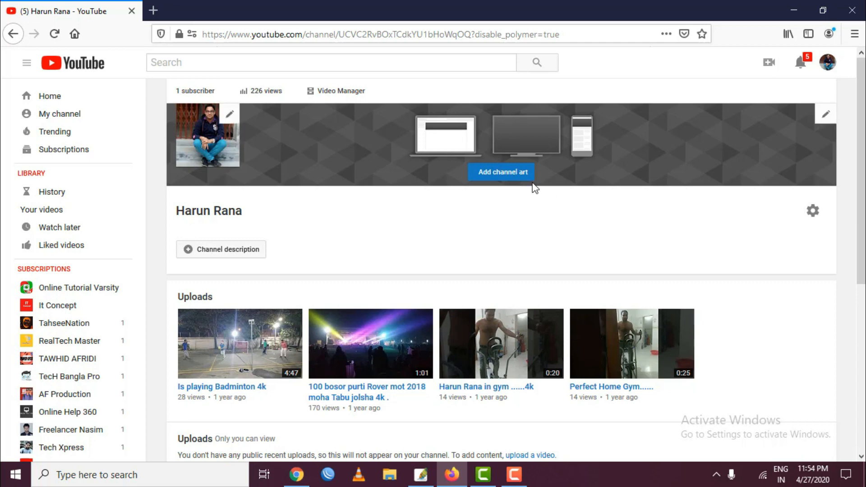
Step: Add the Cover photo image from the desktop's for edit folder as the YouTube channel art, then minimize the browser window
{"action": "left_click", "coordinate": [499, 173]}
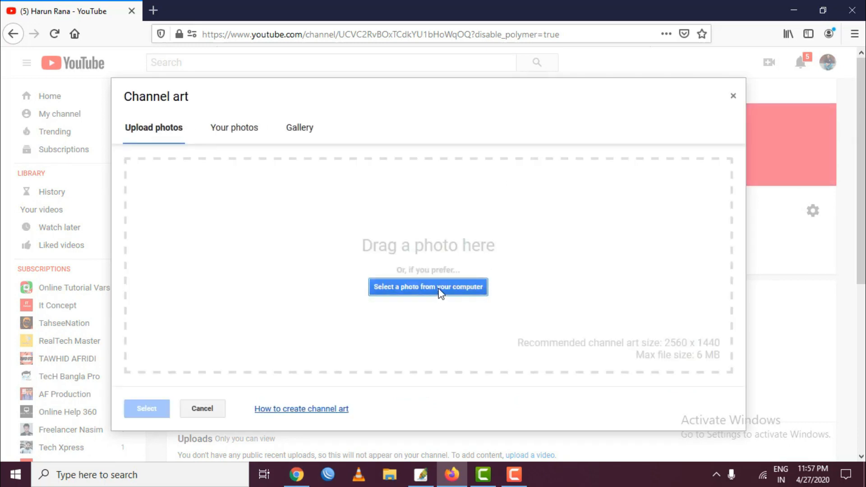
{"action": "left_click", "coordinate": [438, 291]}
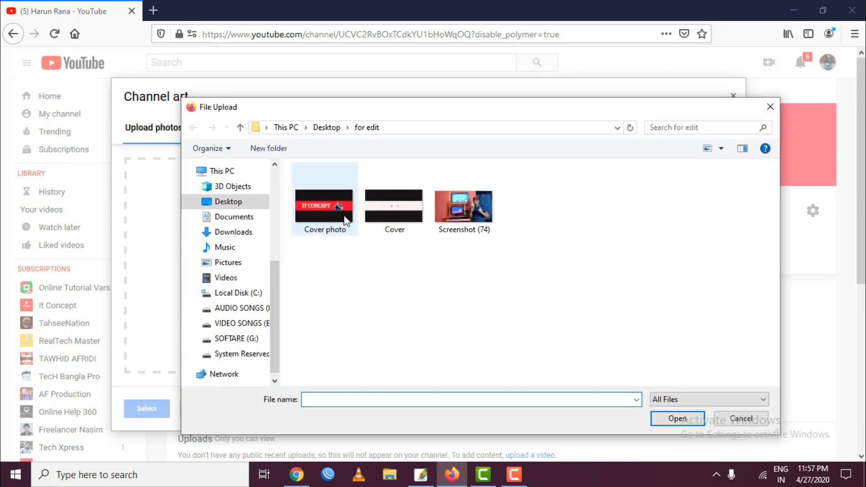
{"action": "double_click", "coordinate": [323, 207]}
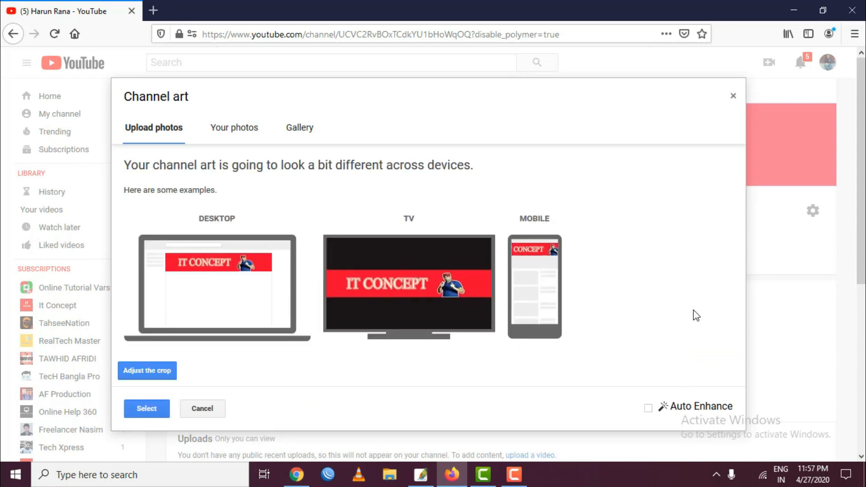
{"action": "left_click", "coordinate": [145, 408]}
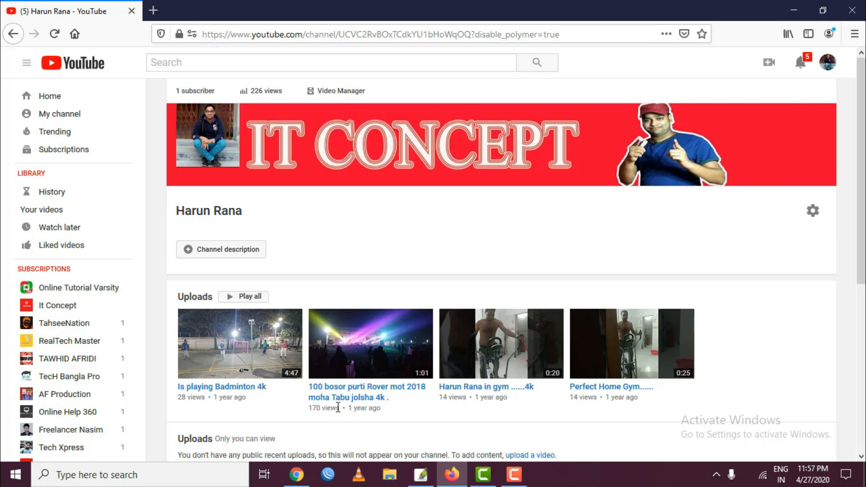
{"action": "mouse_move", "coordinate": [231, 155]}
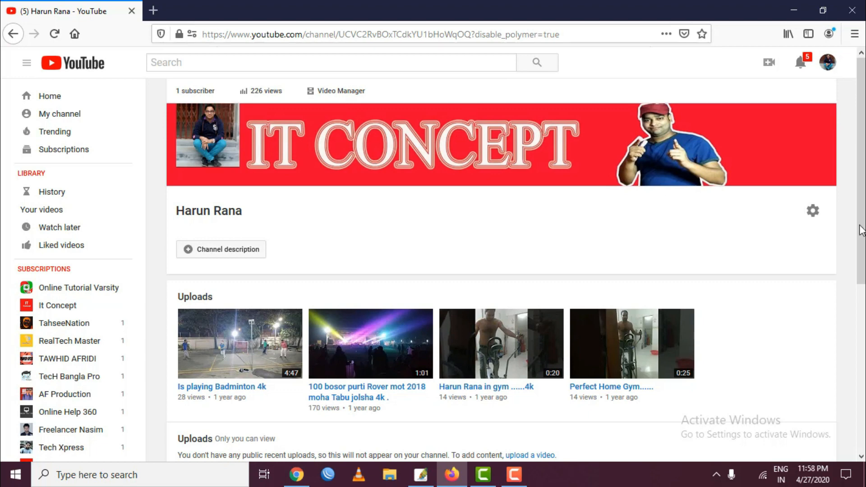
{"action": "left_click", "coordinate": [795, 11]}
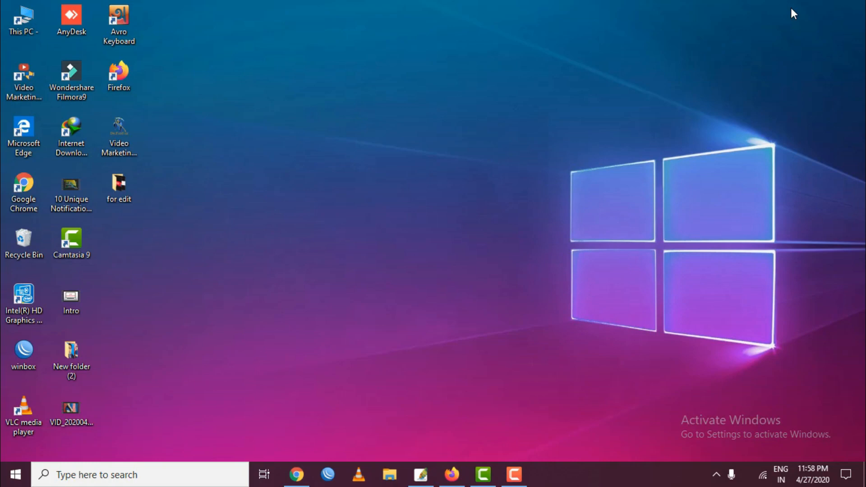